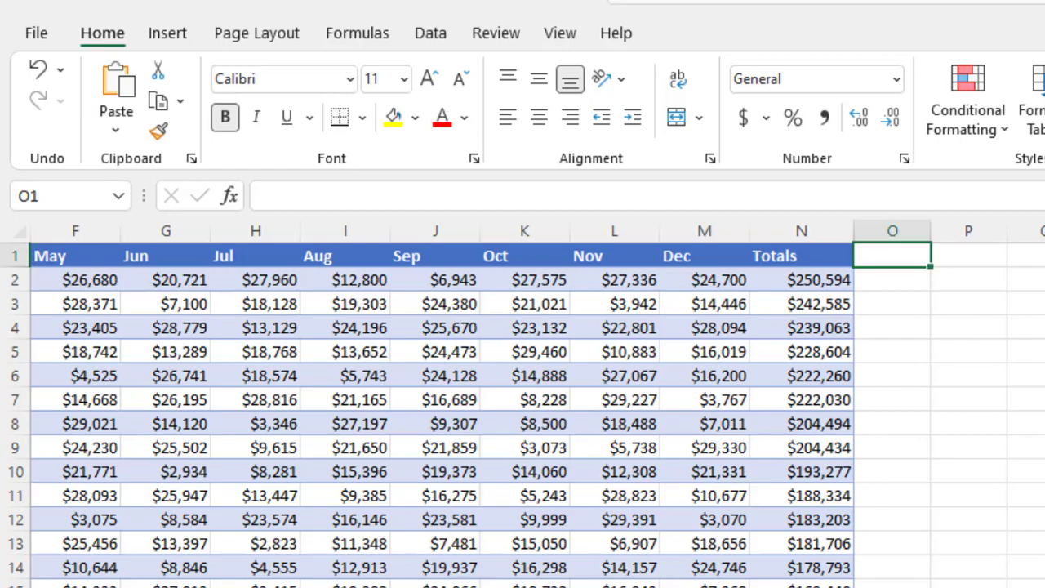
Add a "Bonus" column header in cell O1, beside the Totals column
scroll(522, 400, "left", 5)
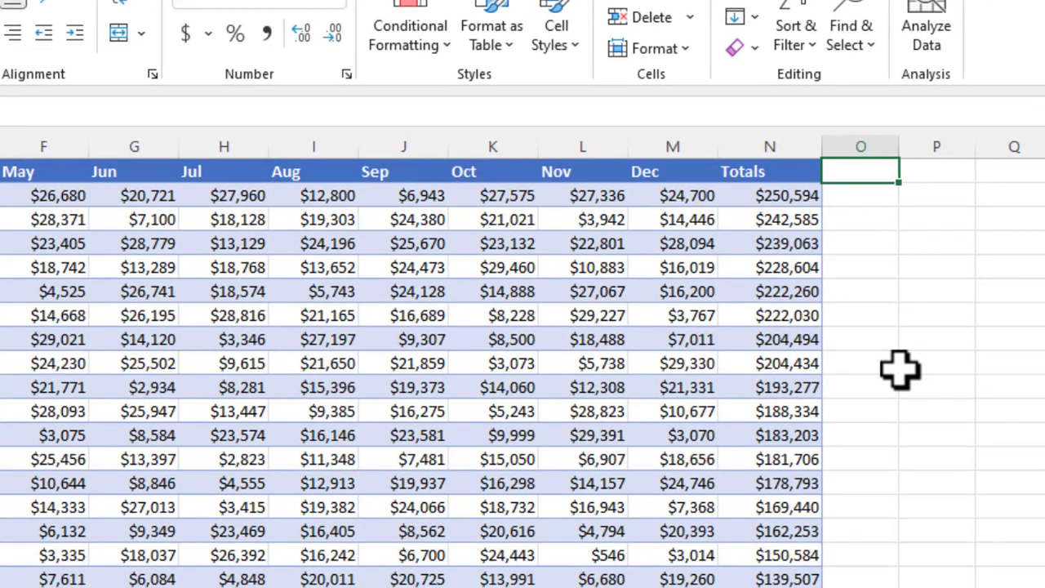
type("Bo")
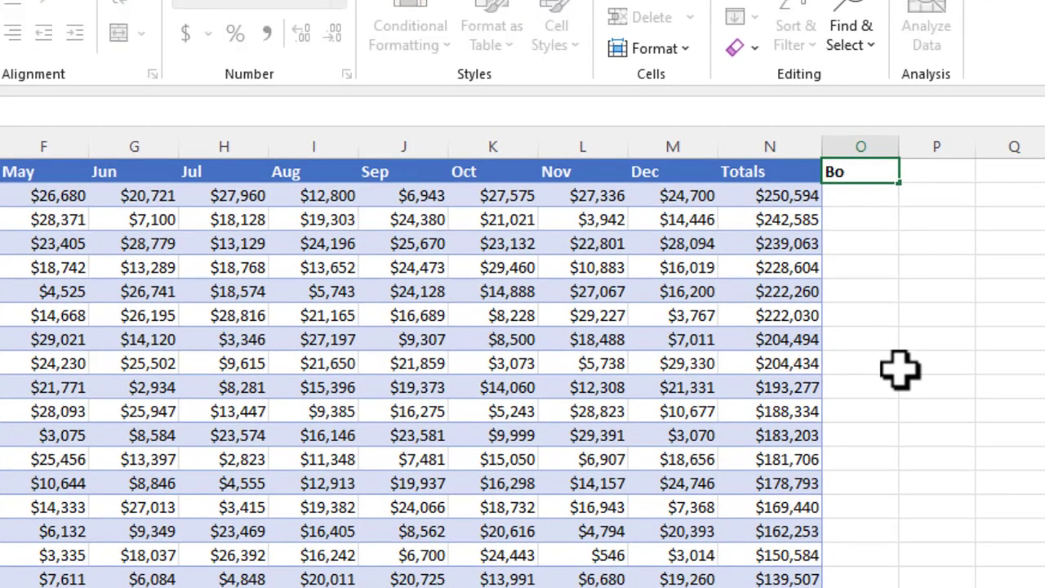
type("nus")
key("Return")
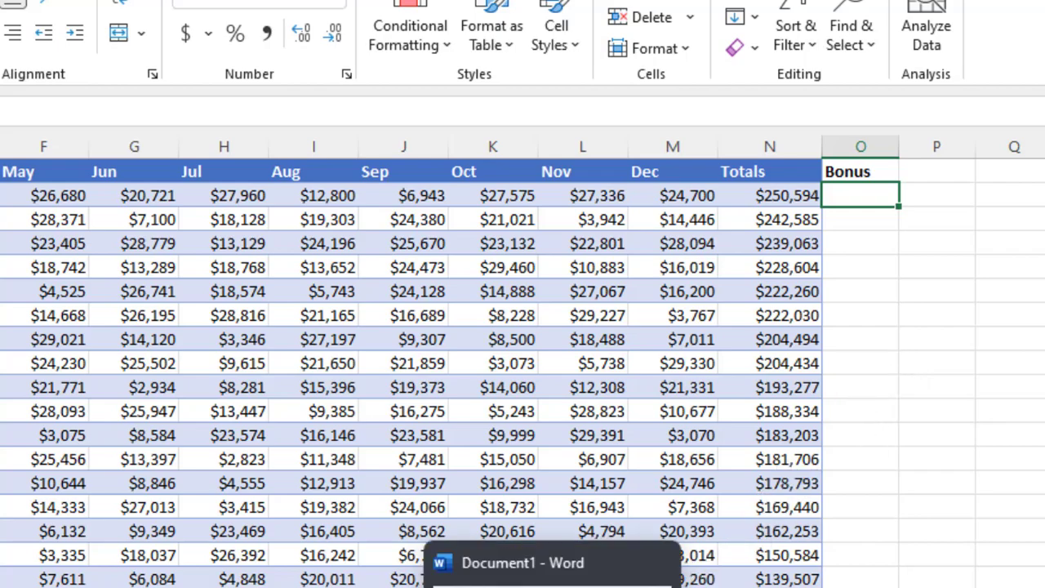
Switch to the Word document and review the sales ranges and bonus amounts in the Bonus Schedule
key("alt+Tab")
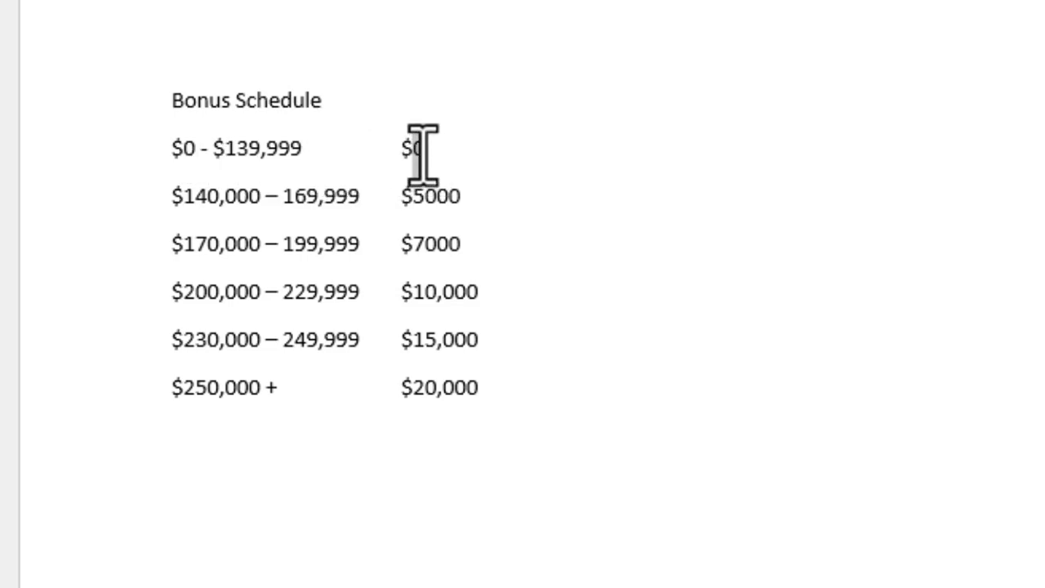
left_click_drag(425, 150, 411, 169)
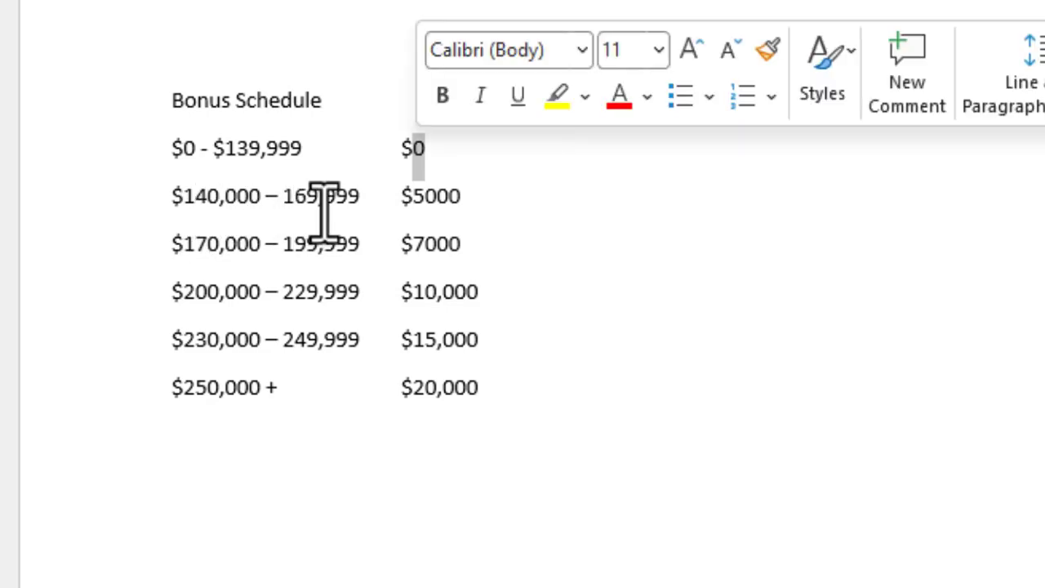
left_click(369, 212)
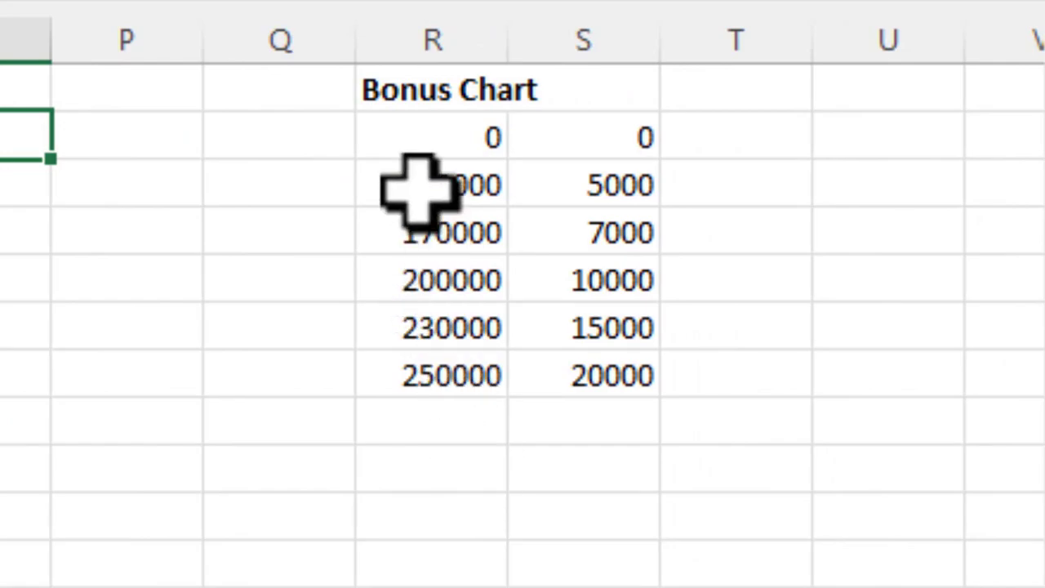
Examine how the sales thresholds in column R of the Bonus Chart pair with the bonus amounts in column S
left_click(433, 144)
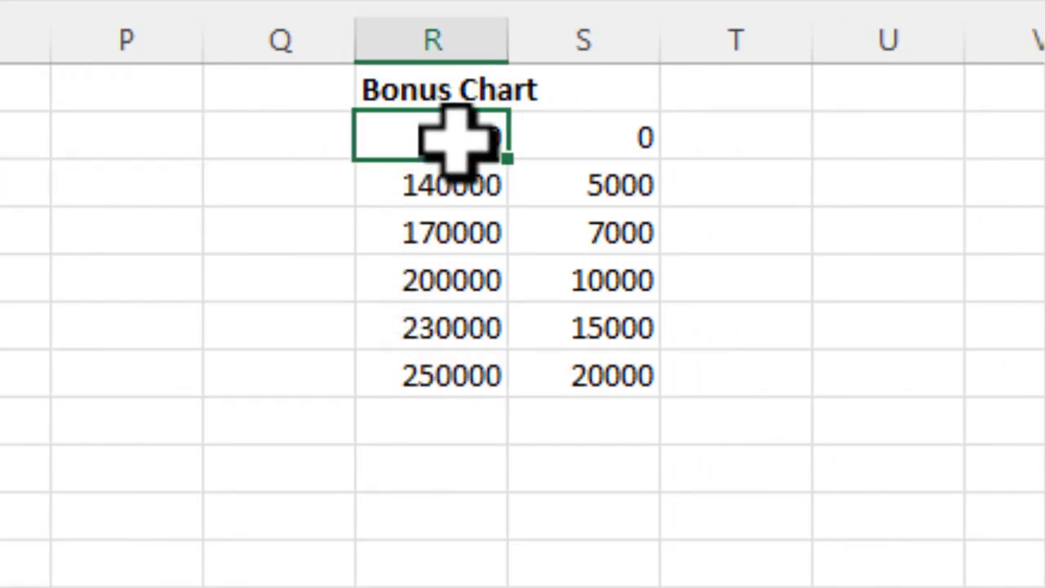
left_click_drag(457, 139, 474, 175)
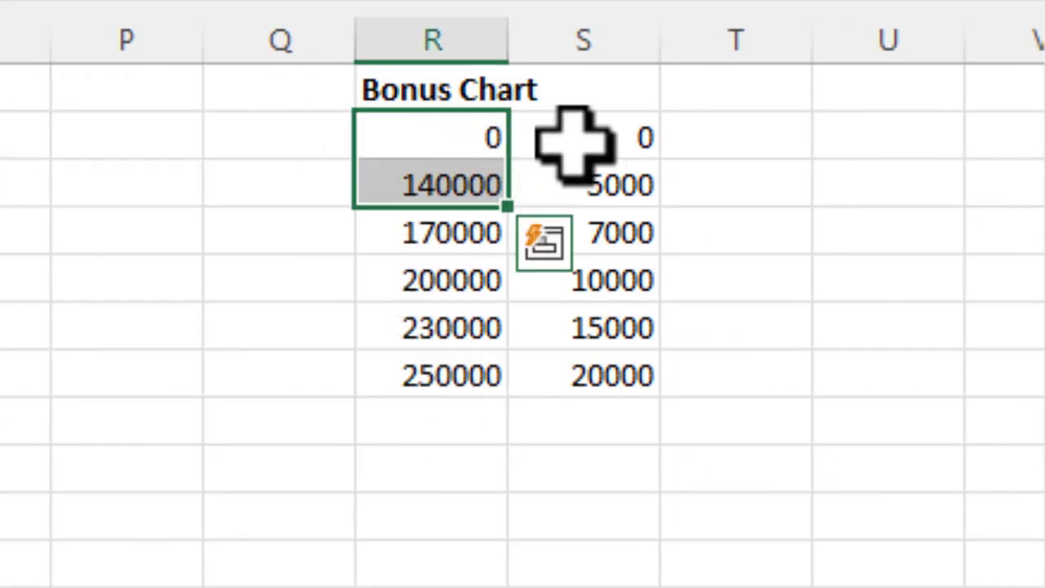
left_click(604, 138)
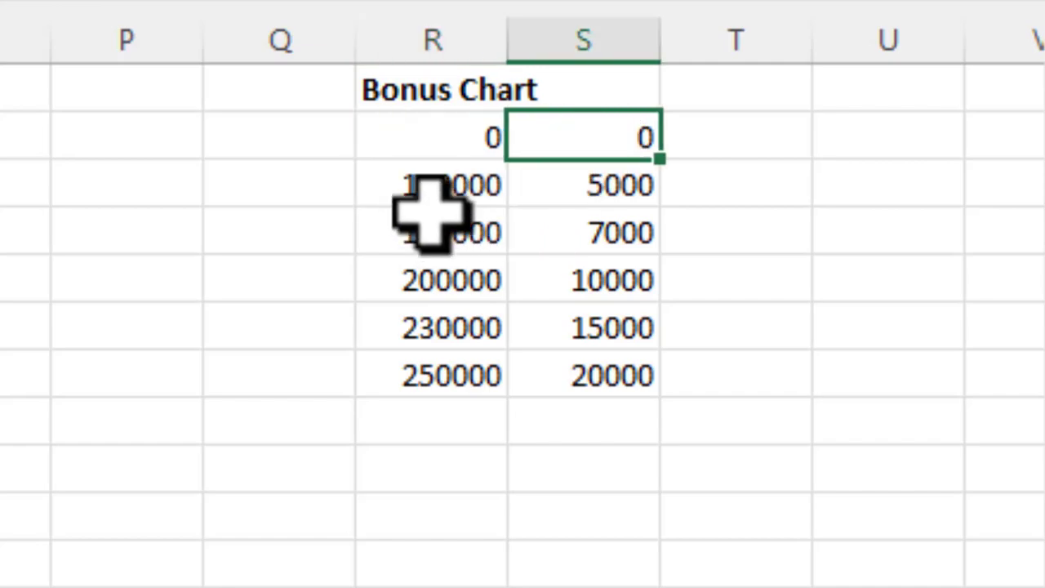
left_click(445, 188)
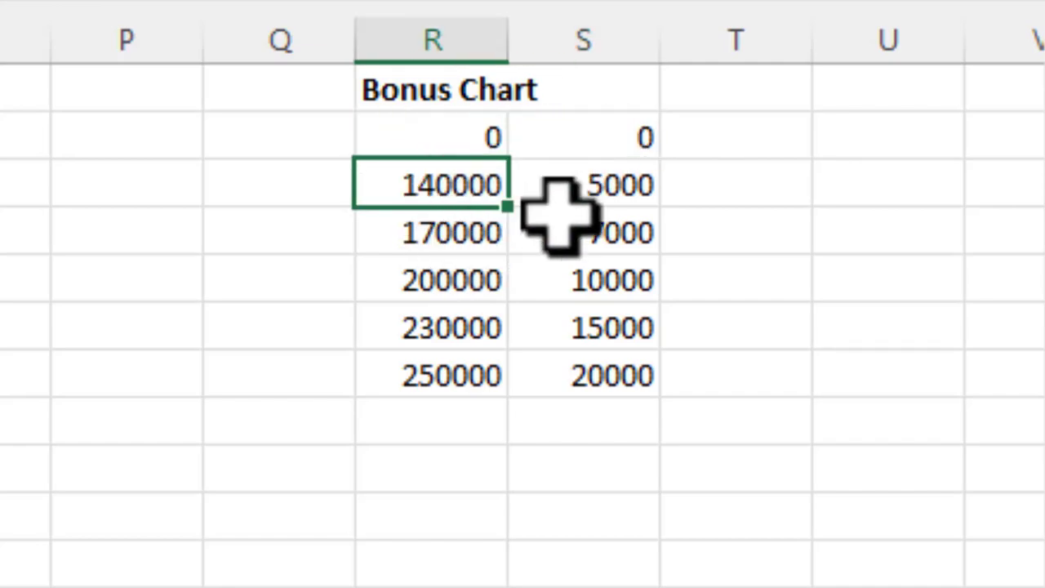
left_click(630, 174)
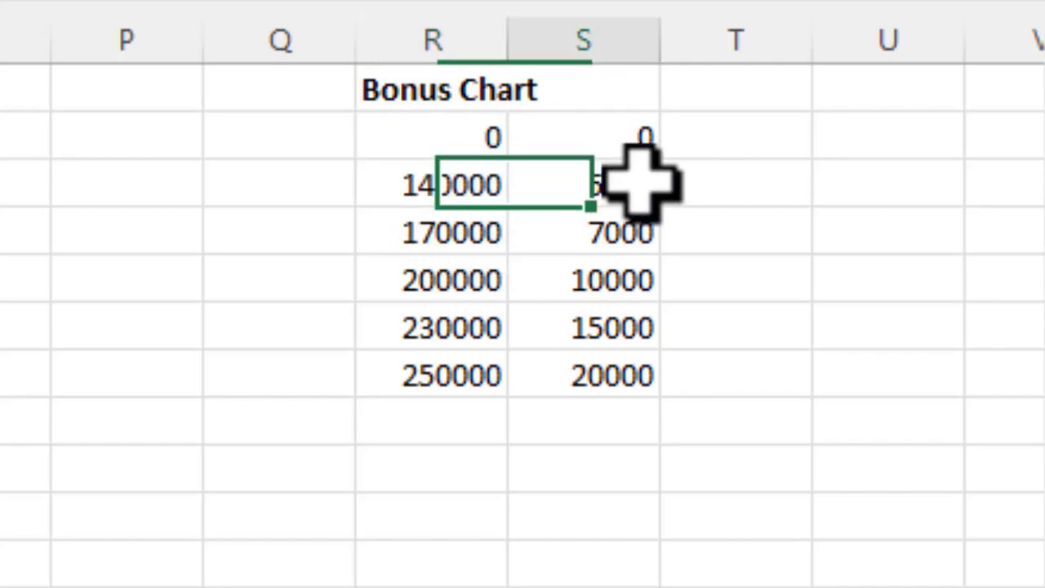
left_click(452, 237)
left_click(605, 229)
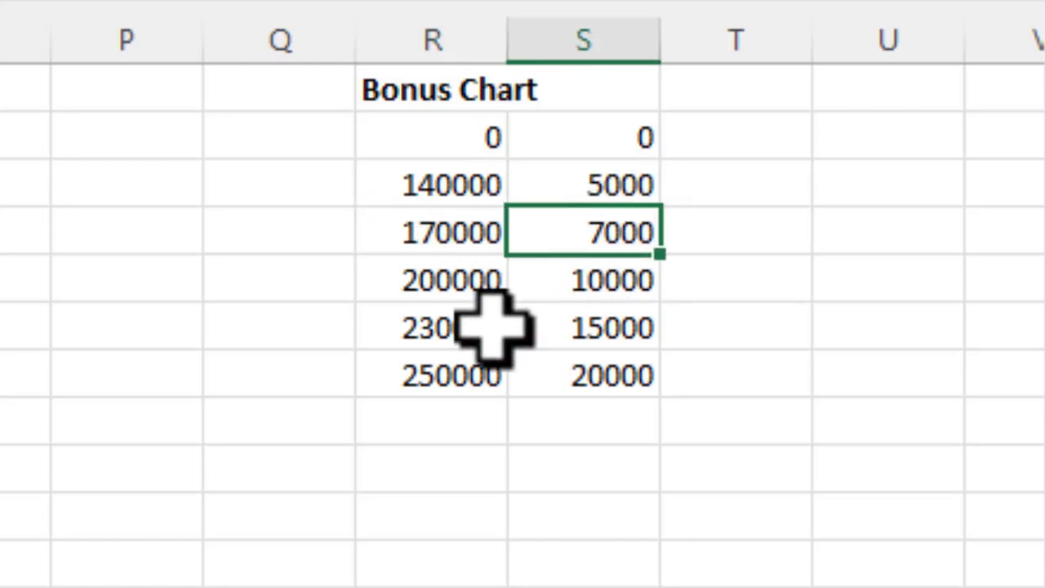
left_click(425, 384)
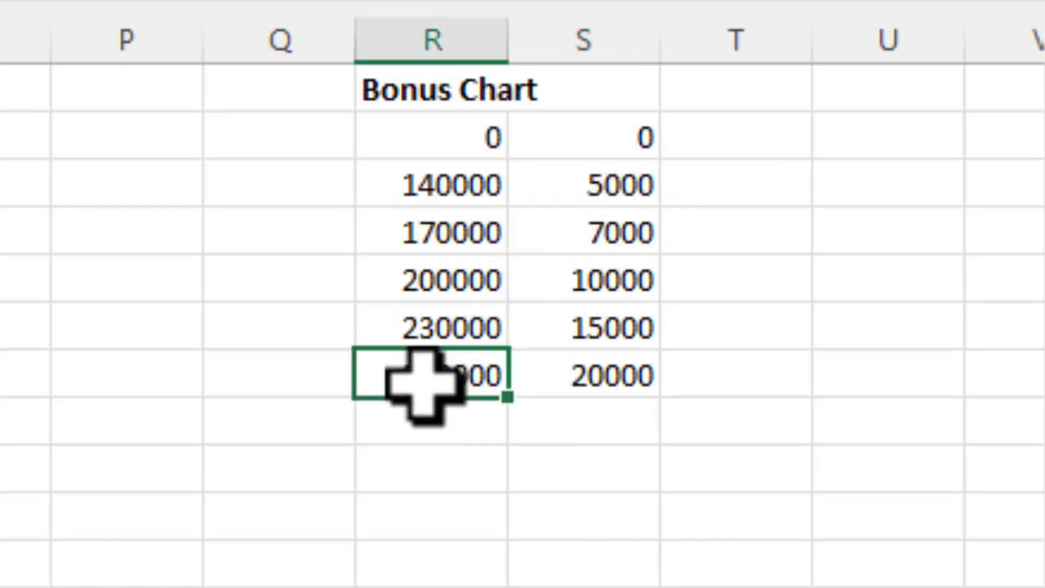
left_click(637, 382)
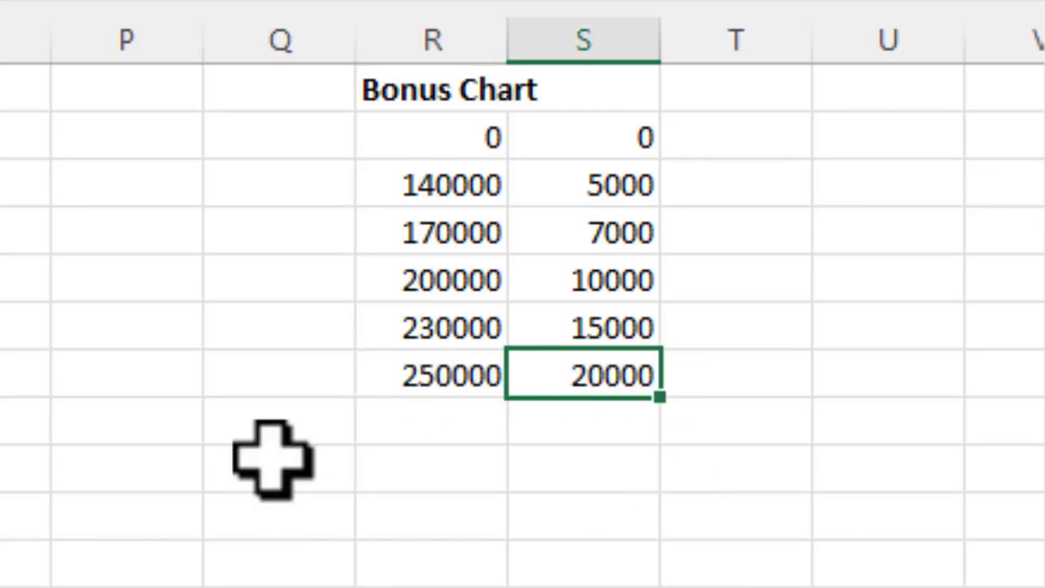
Enter =VLOOKUP(N2,R2:S7,2) in cell O2 to find the bonus for the first total in the Bonus Chart
left_click(6, 143)
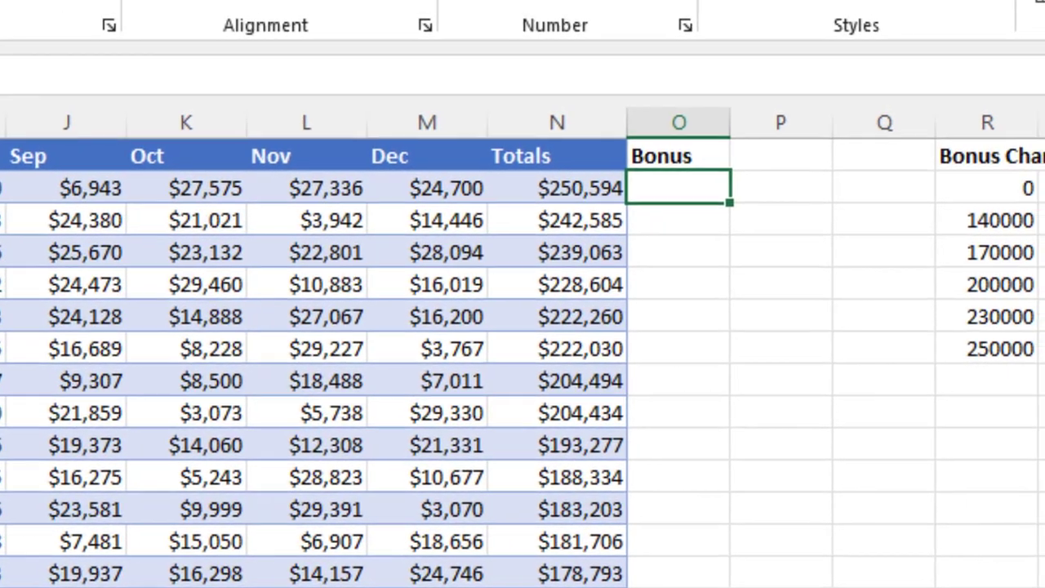
scroll(523, 347, "right", 2)
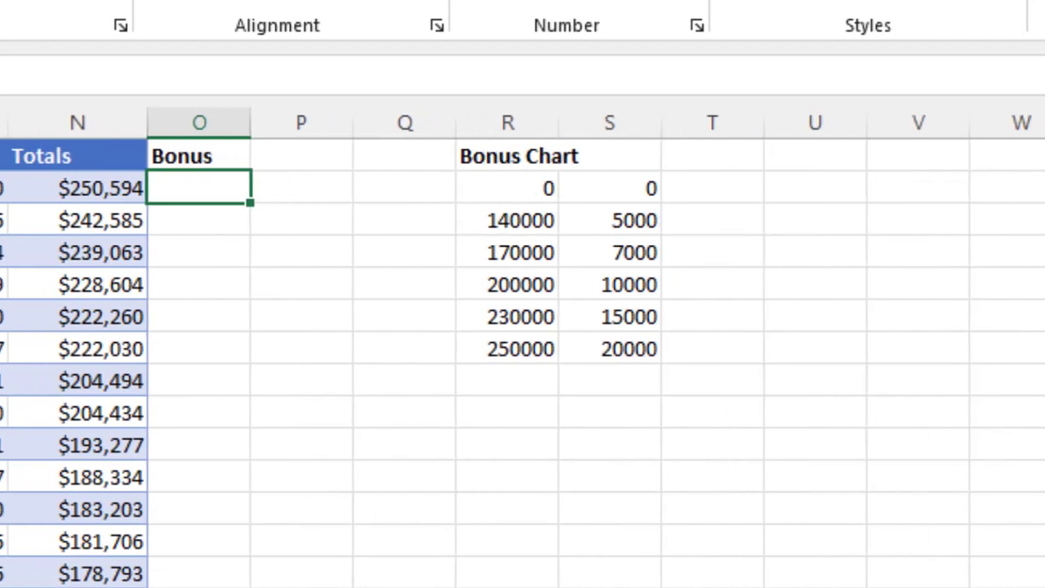
type("=v")
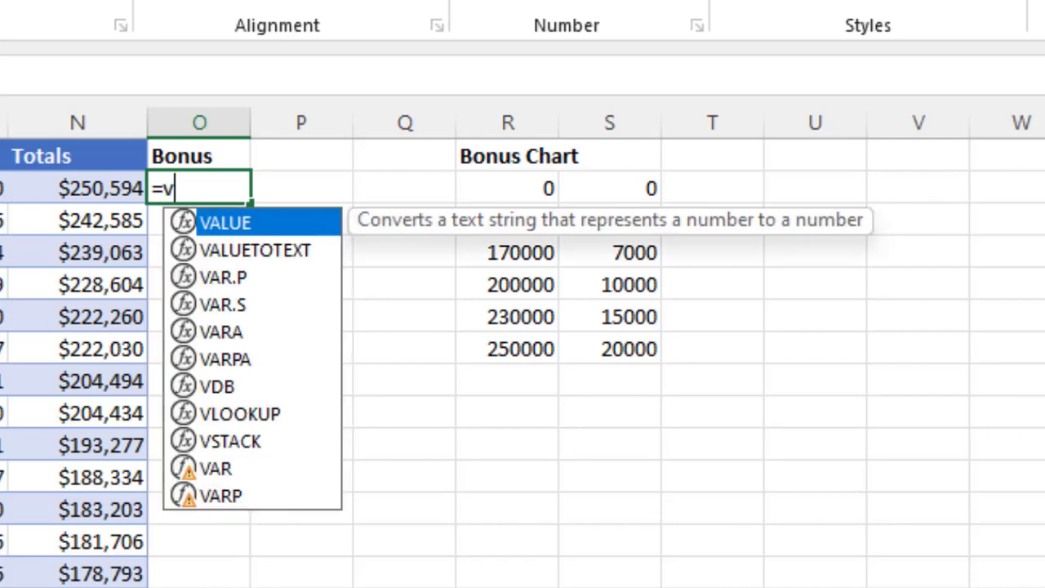
type("l")
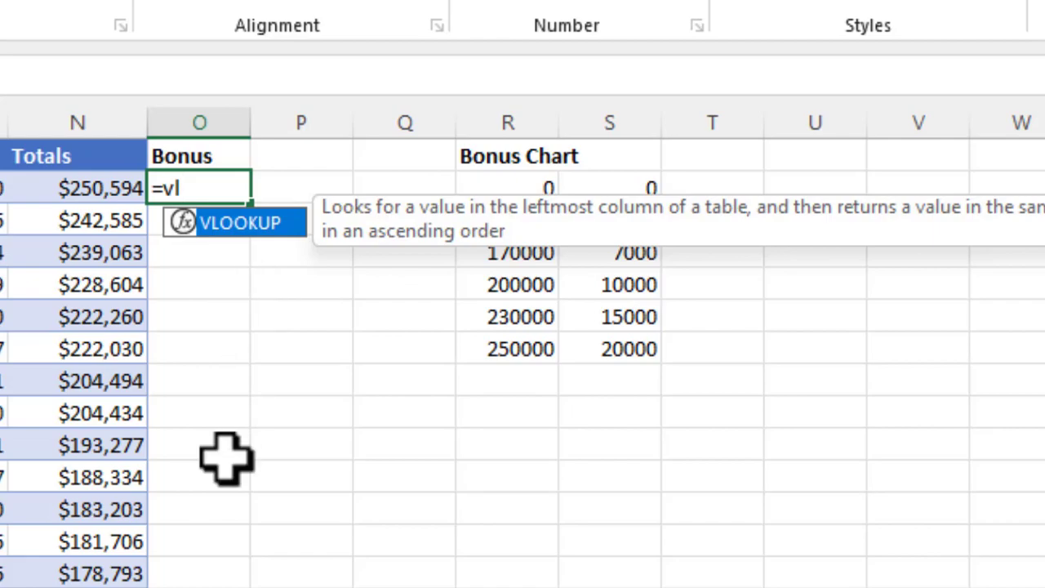
key("Tab")
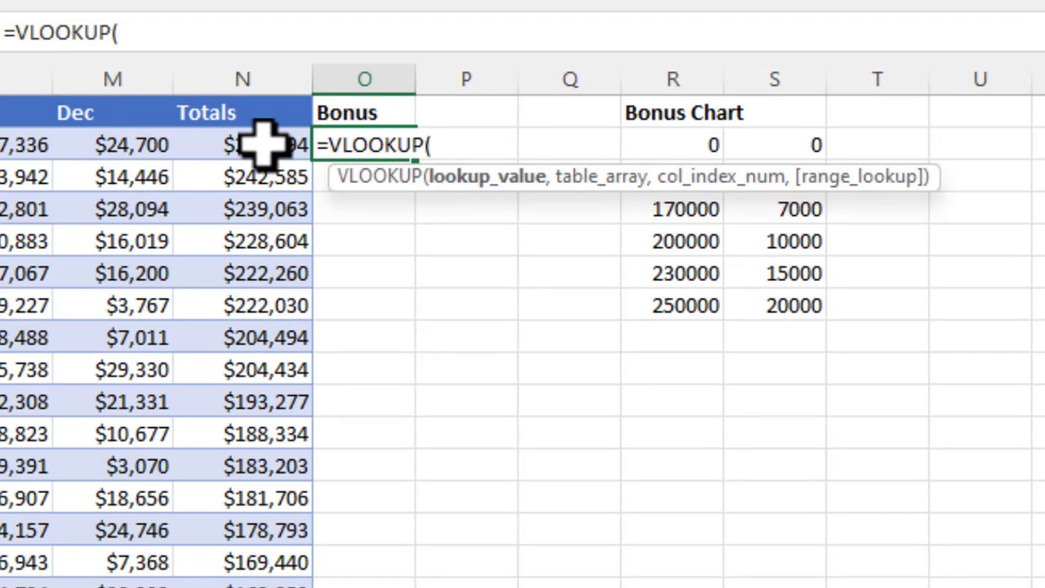
left_click(264, 144)
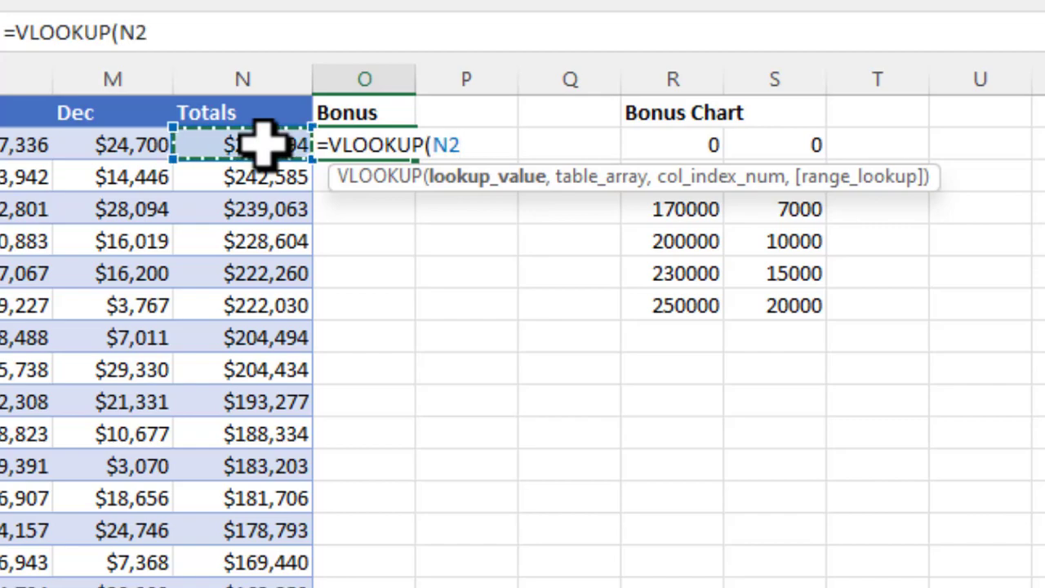
type(",")
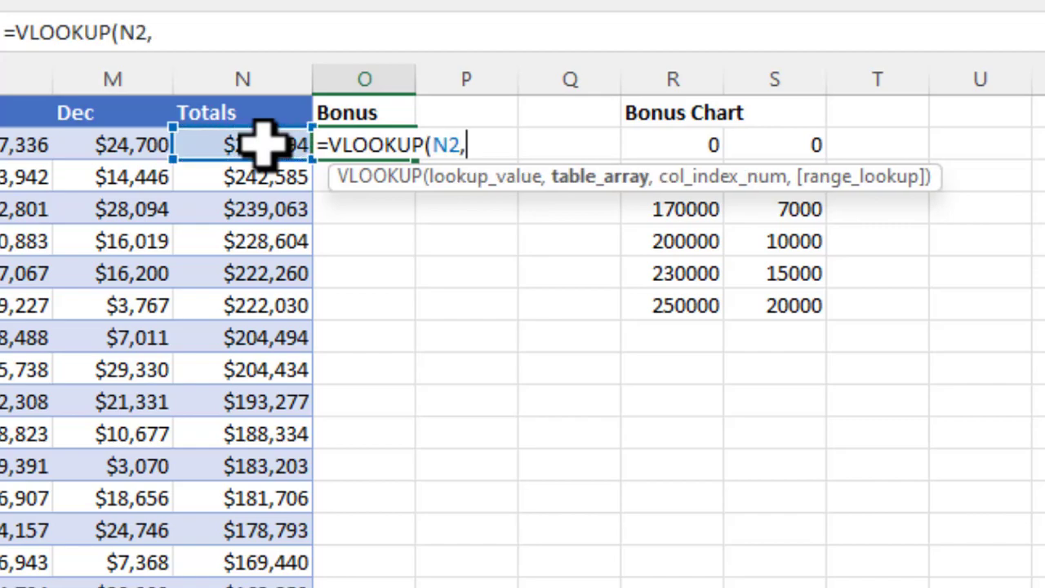
left_click(683, 146)
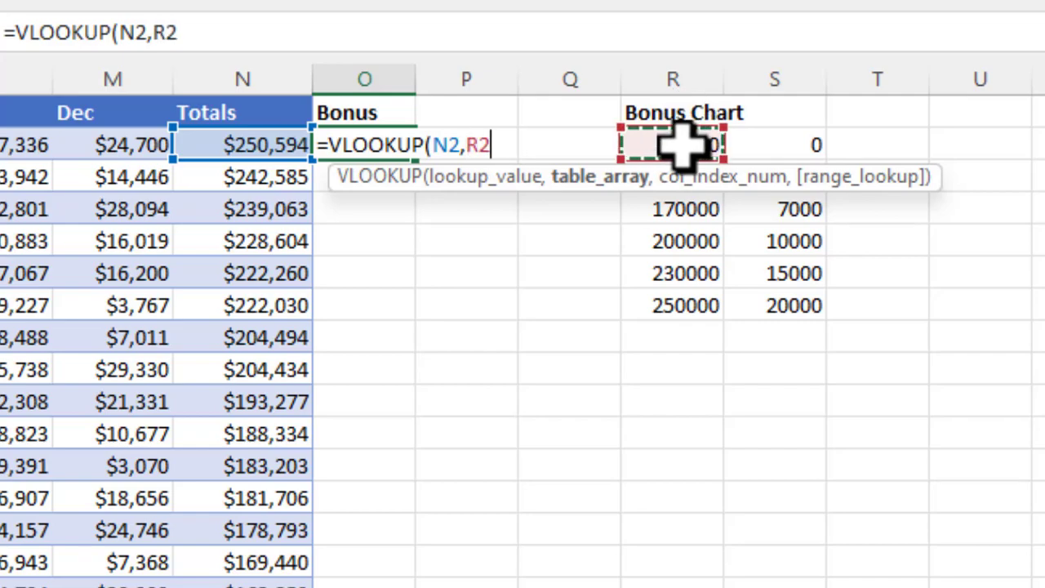
left_click_drag(683, 146, 784, 308)
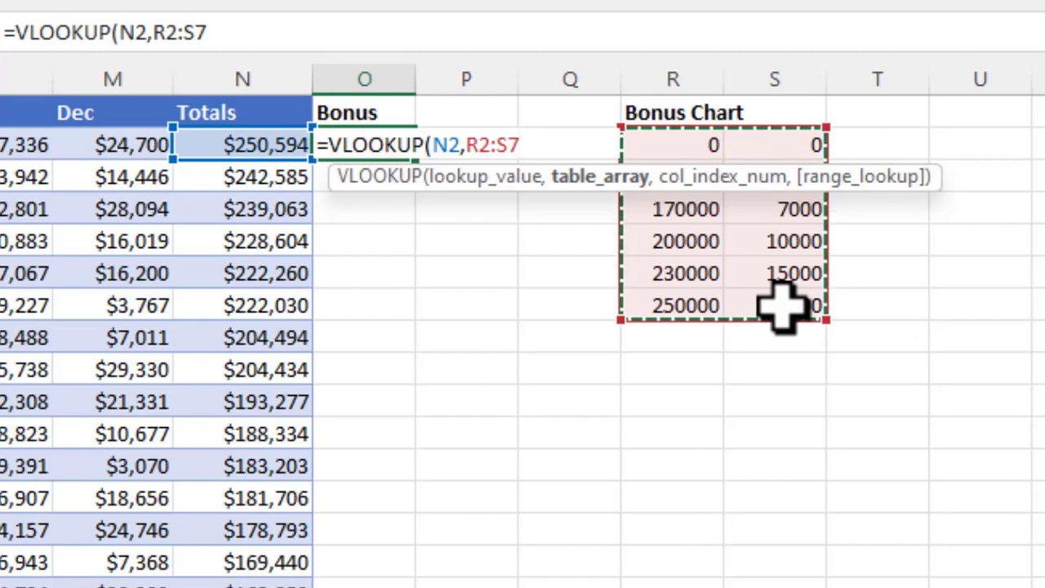
type(",")
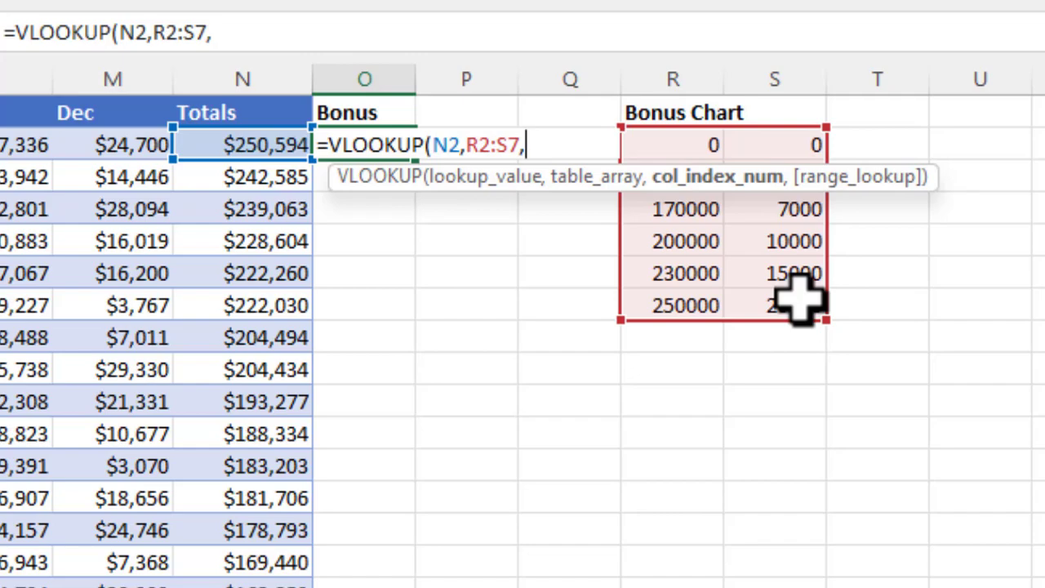
type("2)")
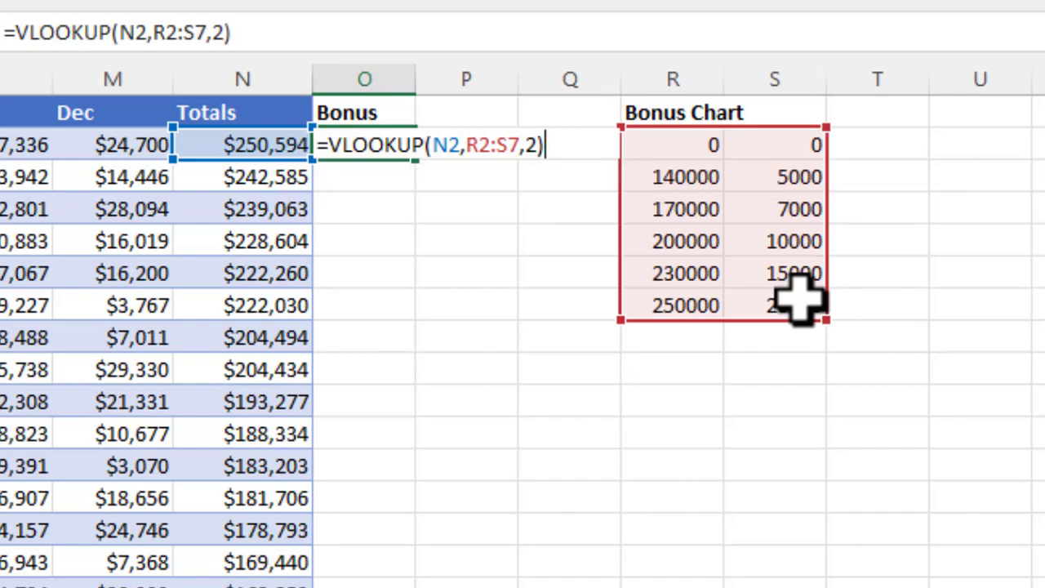
key("Return")
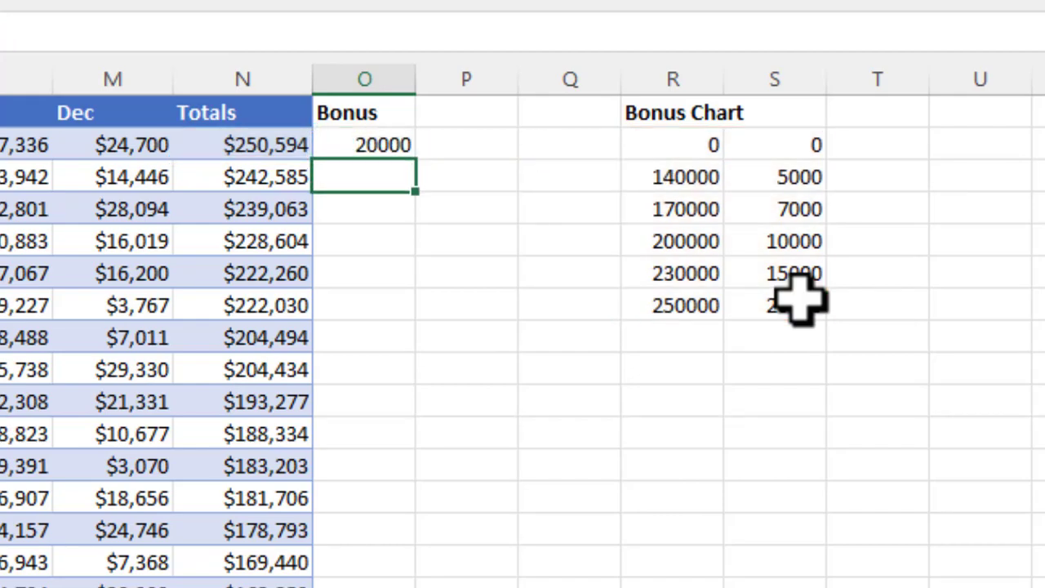
Check the first total against its bonus and fill the O2 formula down the whole Bonus column
left_click(245, 143)
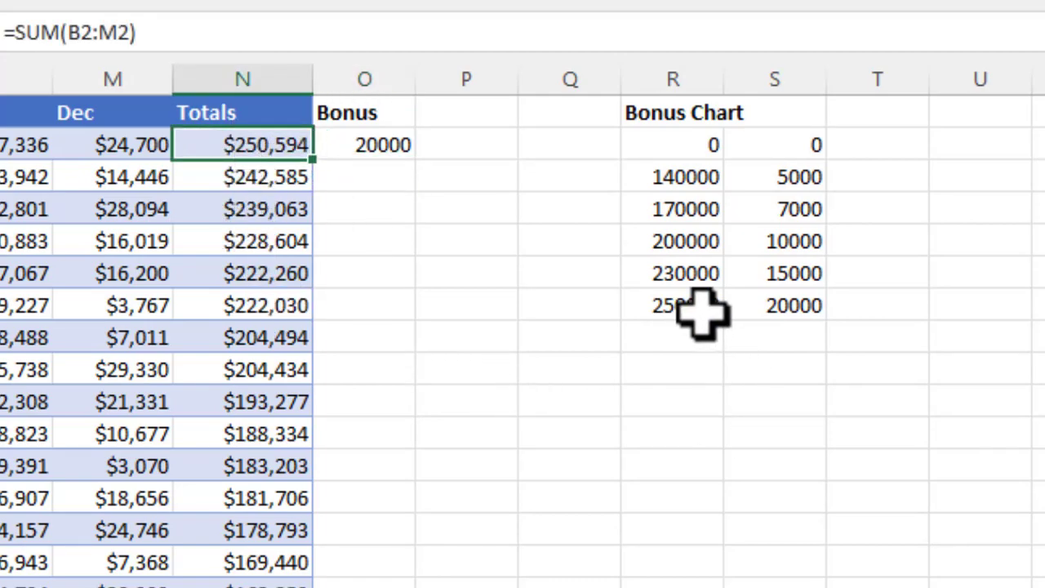
left_click(401, 143)
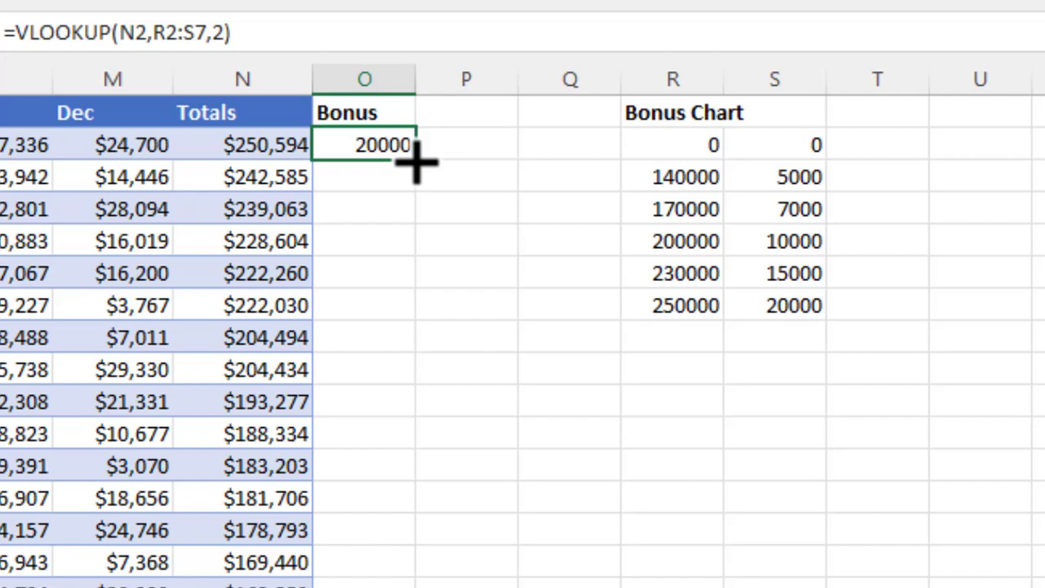
double_click(416, 161)
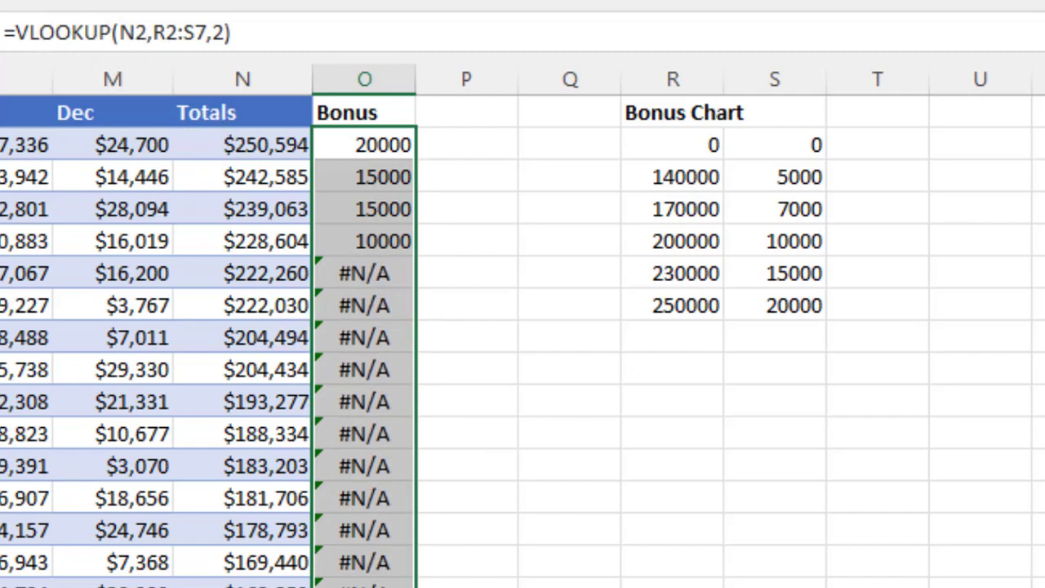
Compare the lookup ranges in the formulas of O2, O3 and O4 with the Bonus Chart range R2:S7
left_click(375, 145)
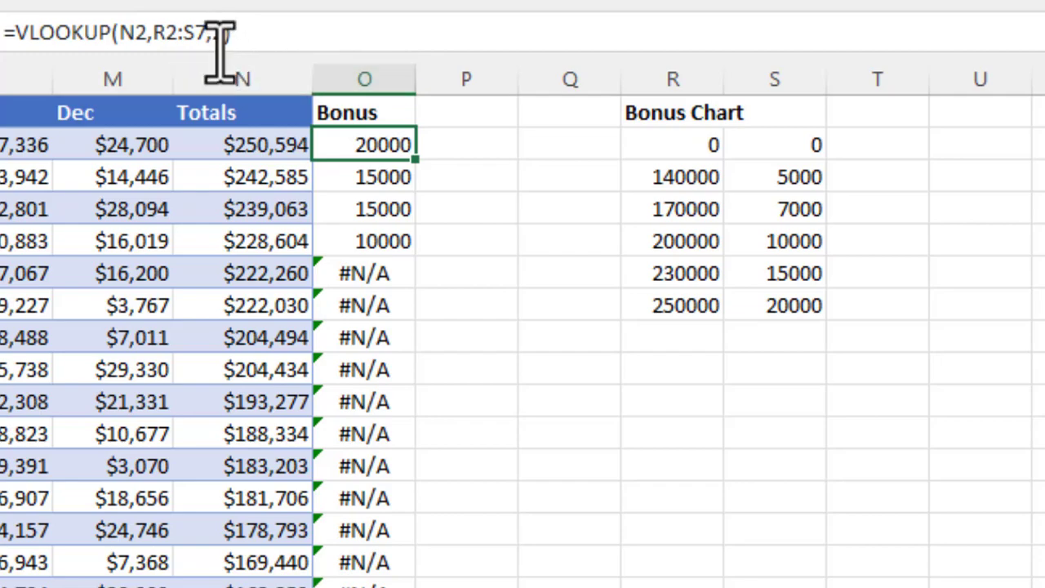
left_click(688, 143)
left_click(809, 299)
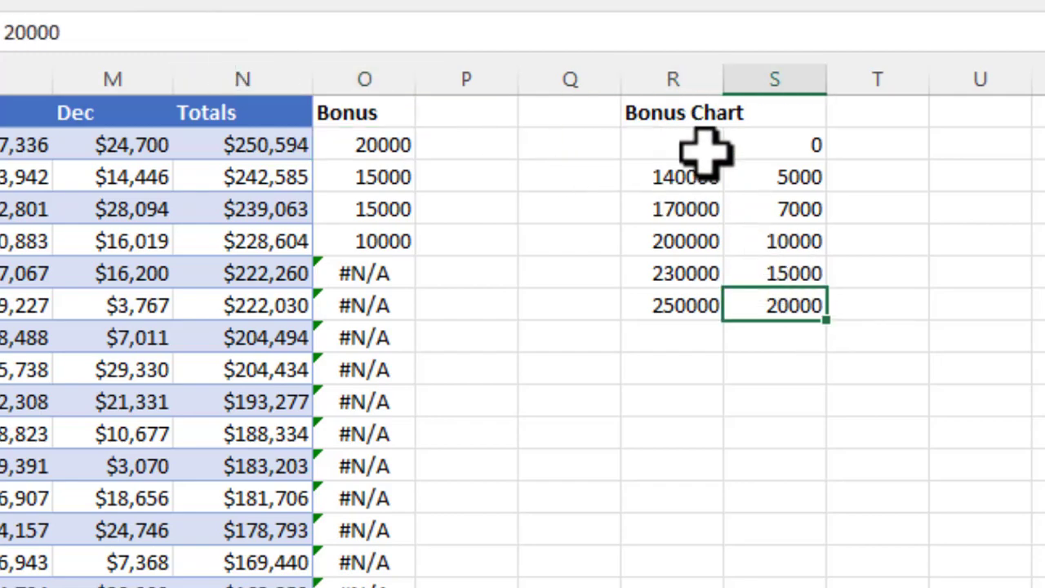
left_click_drag(682, 141, 785, 304)
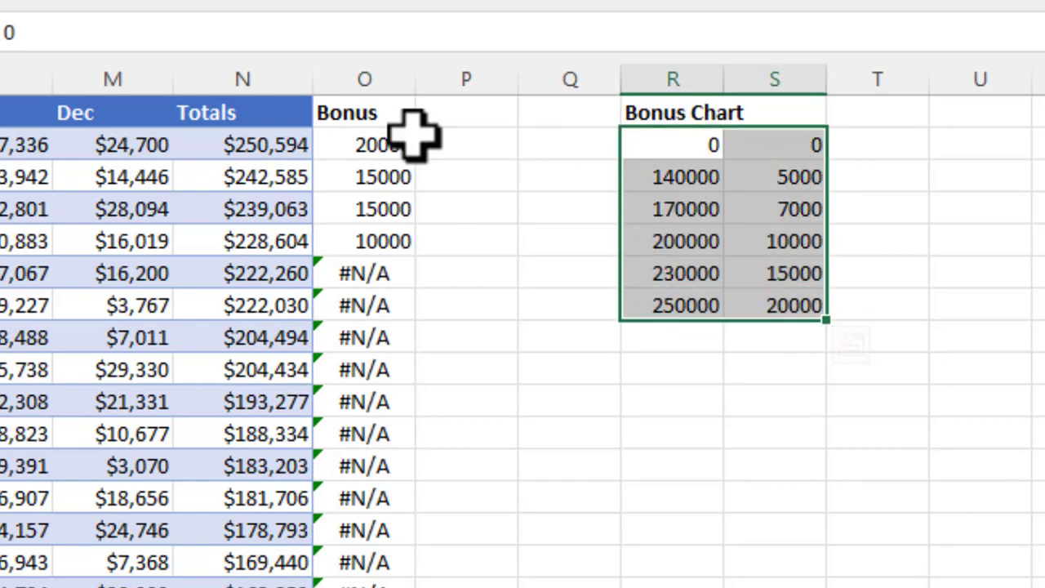
left_click(372, 146)
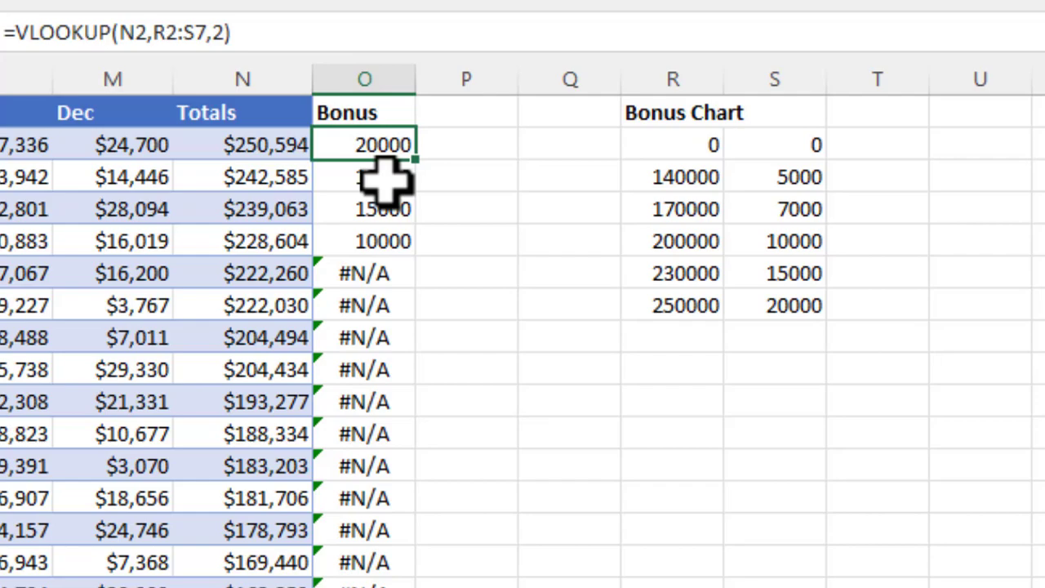
left_click(386, 181)
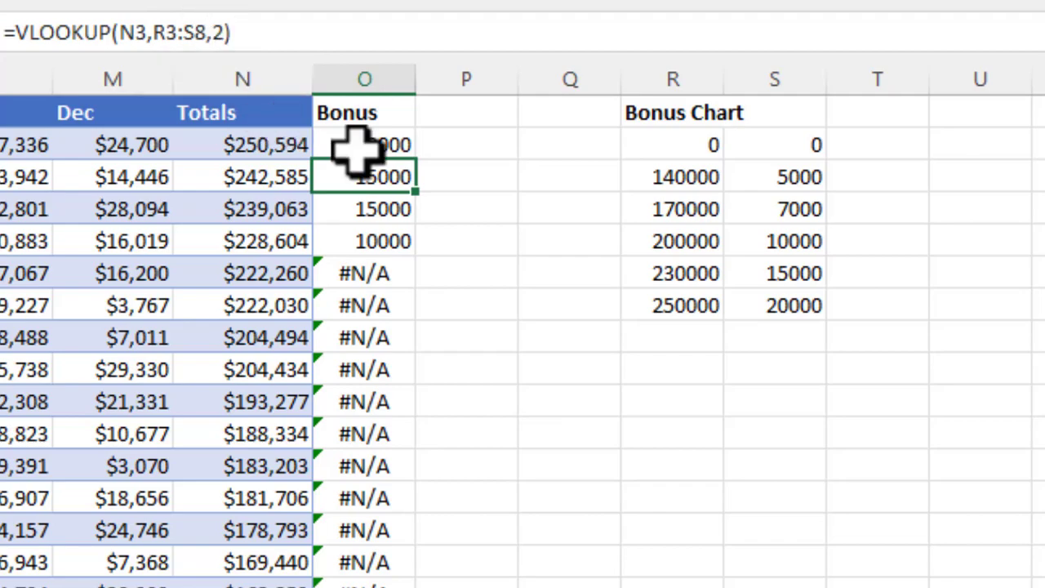
left_click(402, 210)
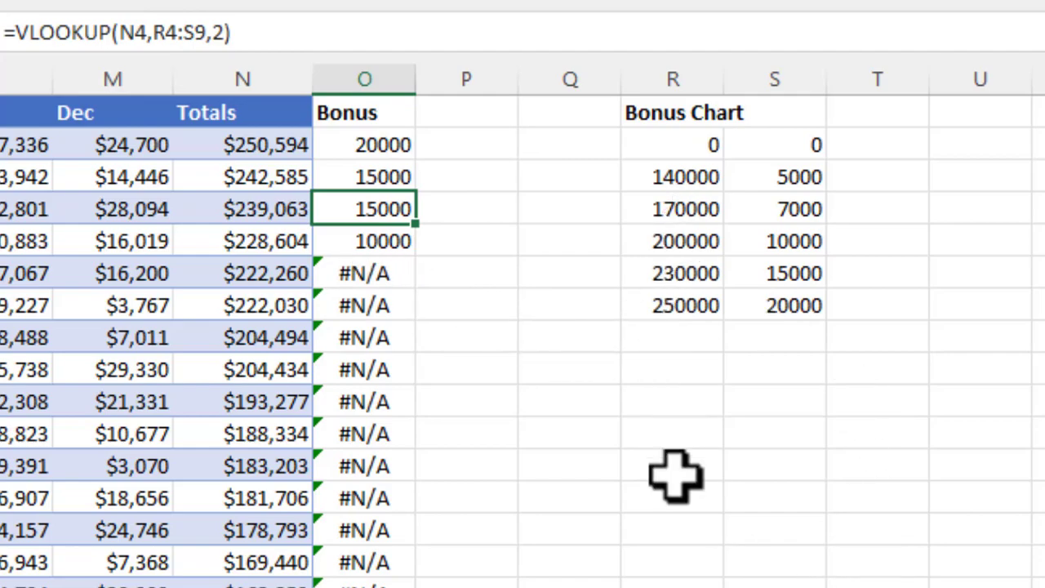
Make the Bonus Chart range in the VLOOKUP formula of cell O2 absolute, as $R$2:$S$7
left_click(387, 143)
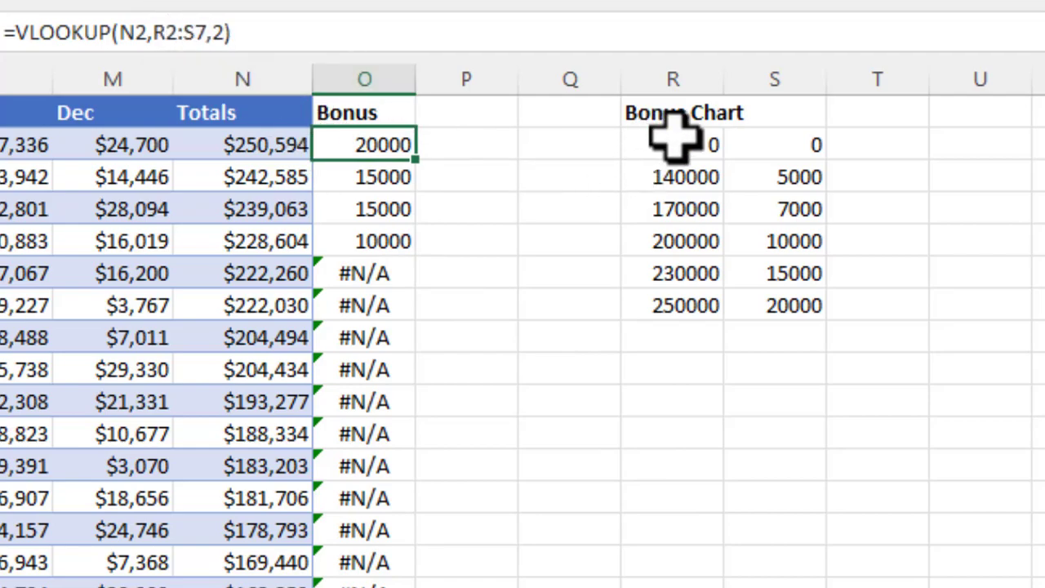
left_click_drag(674, 140, 786, 309)
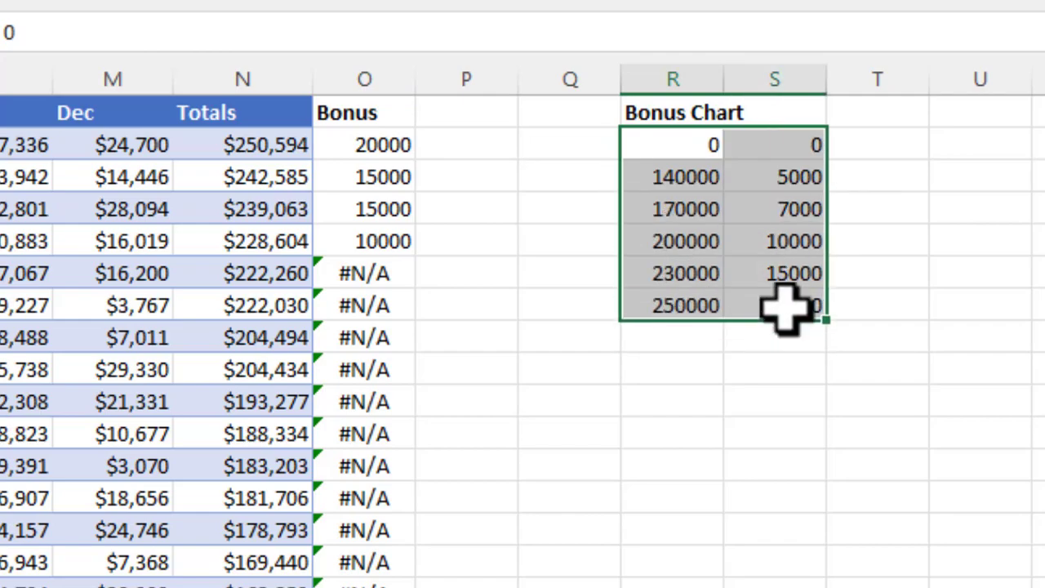
left_click(400, 140)
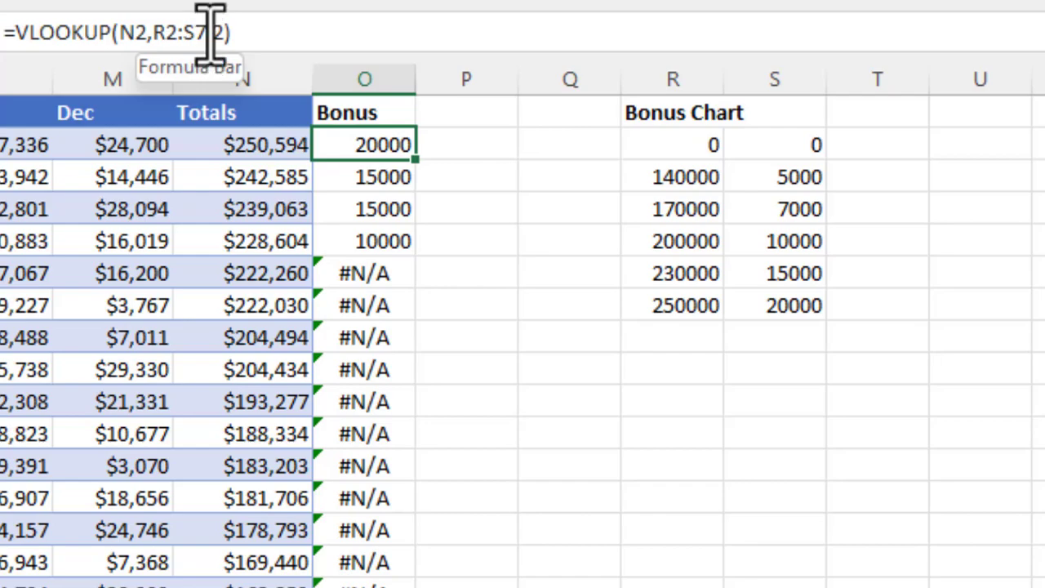
left_click_drag(210, 35, 156, 43)
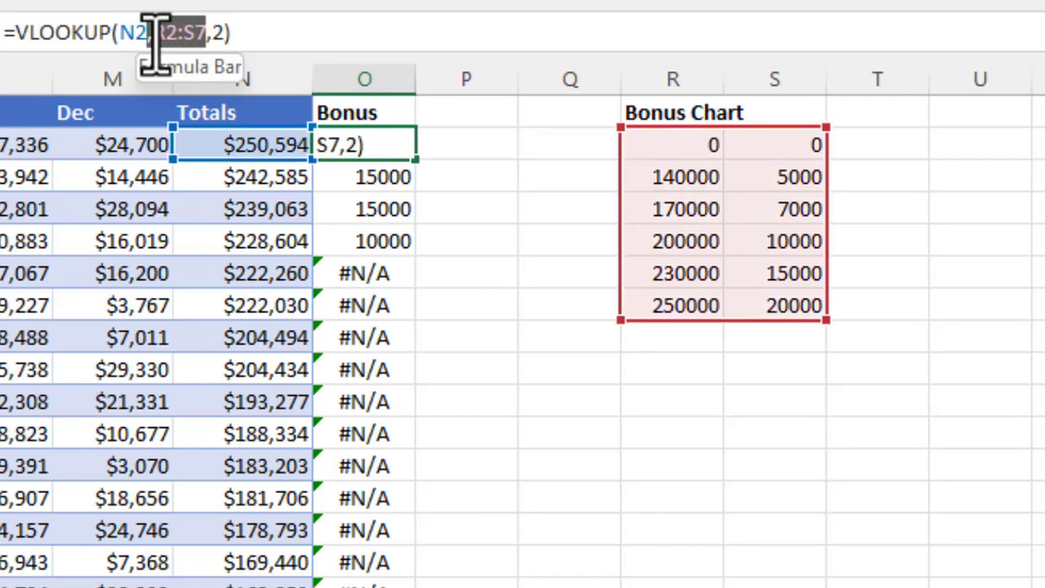
left_click(152, 39)
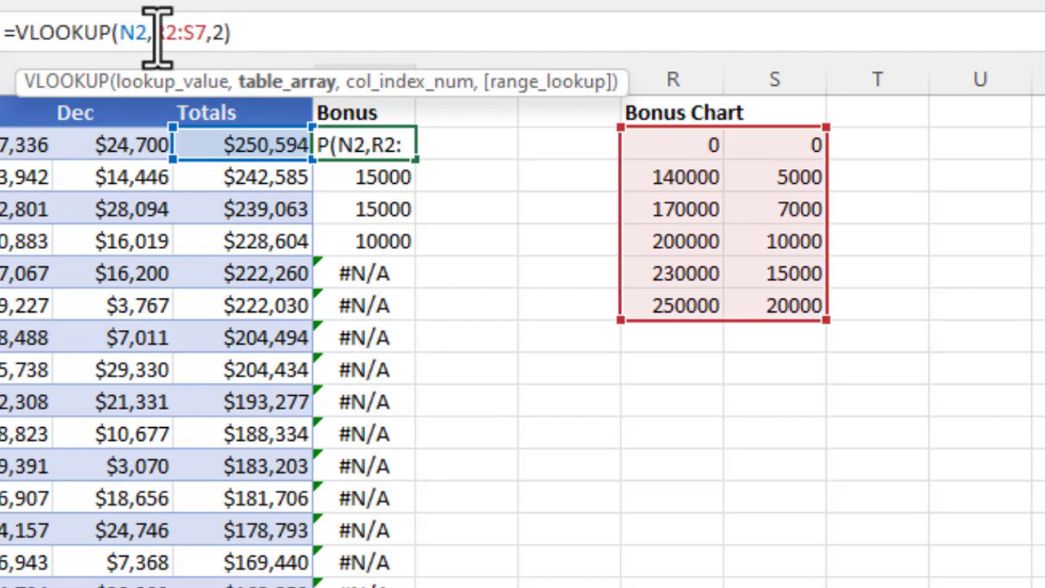
left_click_drag(158, 41, 210, 31)
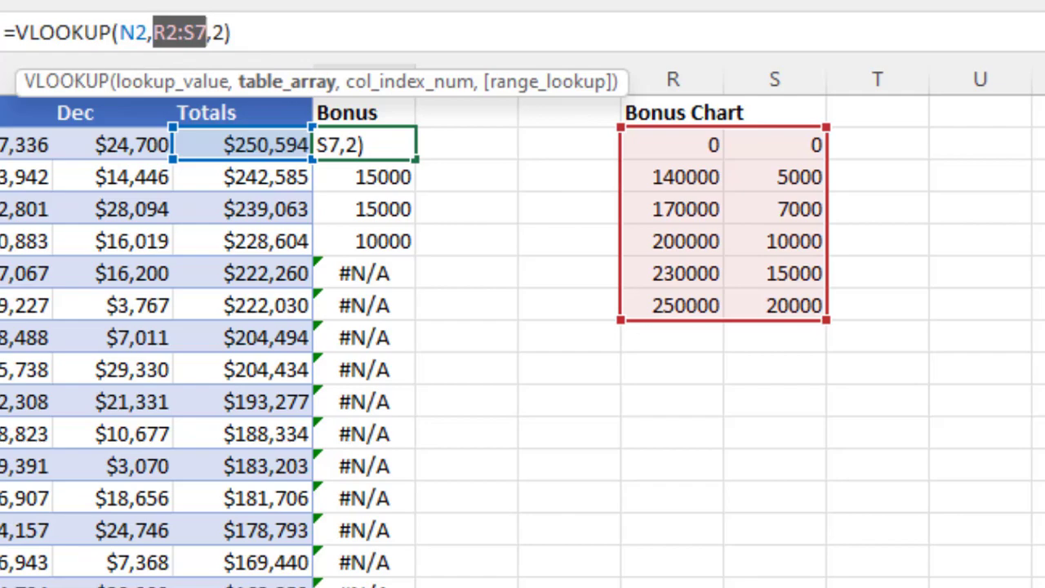
key("F4")
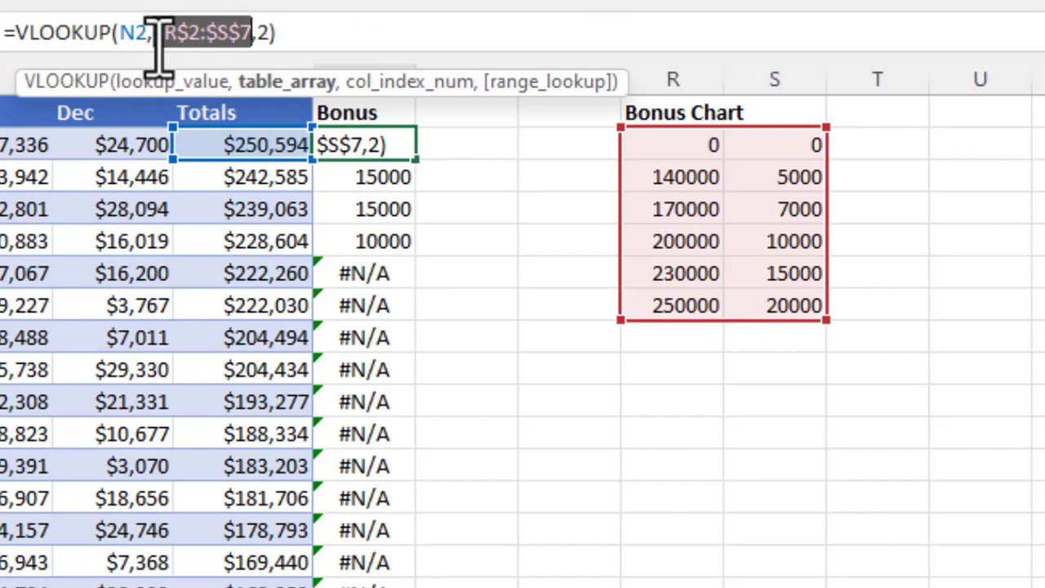
key("Return")
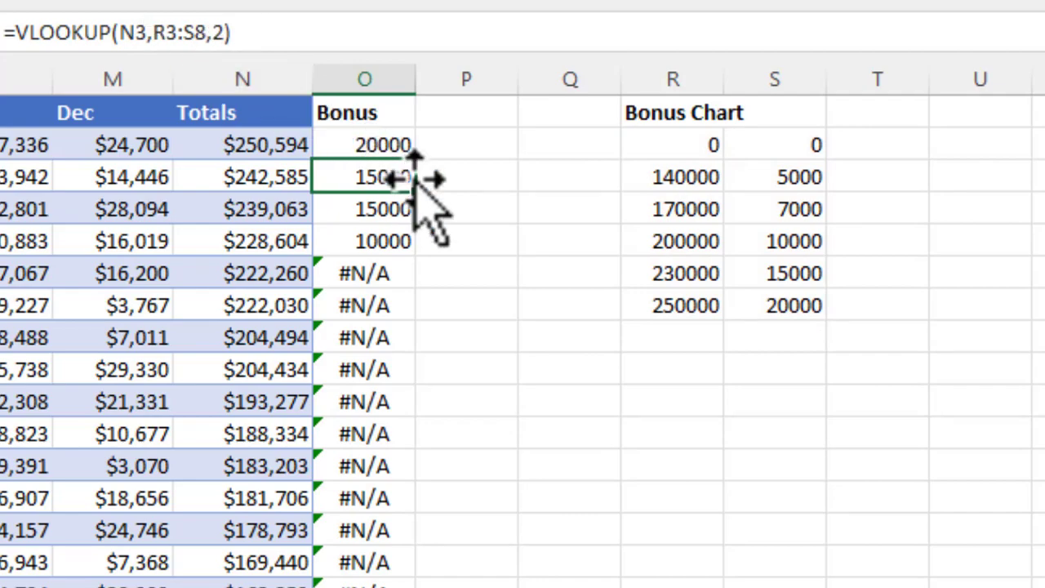
Fill the O2 VLOOKUP formula down the whole Bonus column and check the $139,507 total against its bonus
left_click(407, 148)
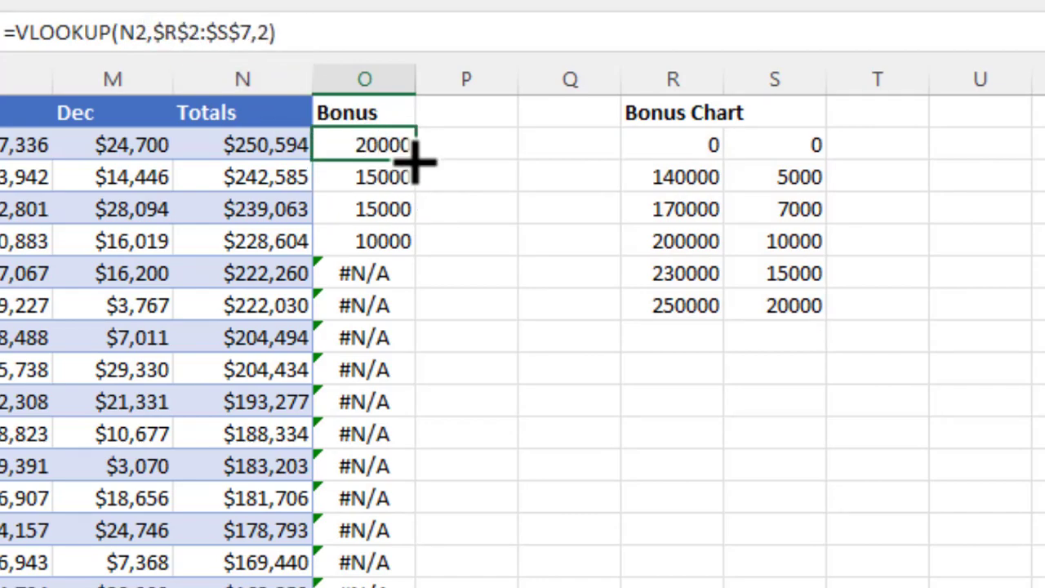
left_click_drag(416, 163, 431, 587)
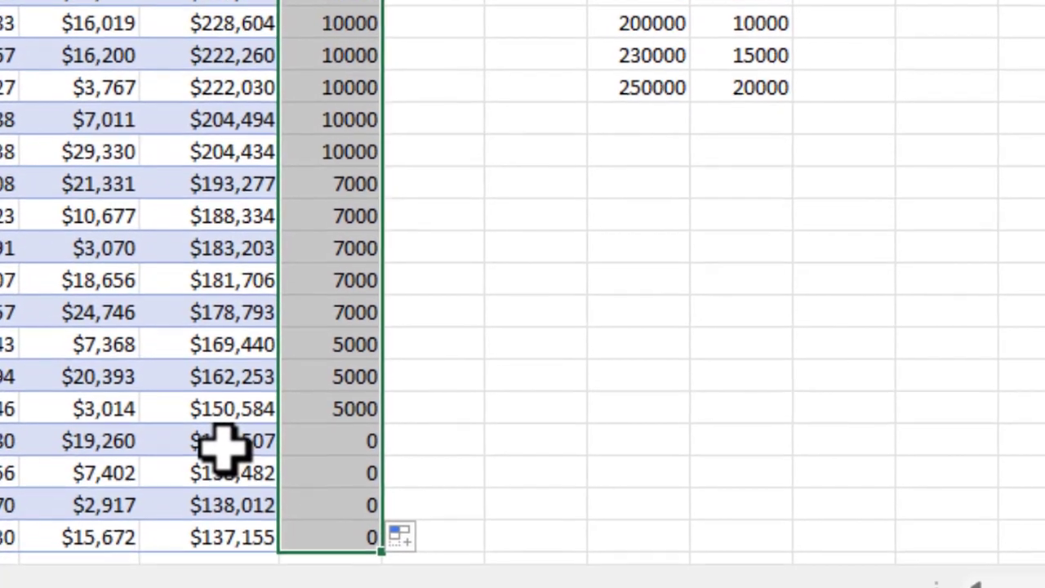
left_click(225, 434)
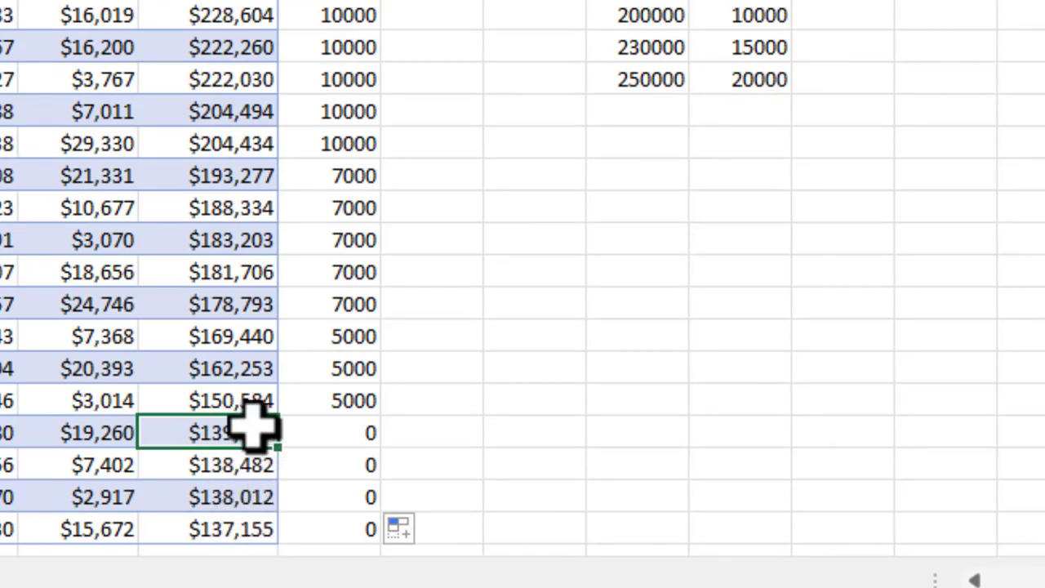
left_click(349, 437)
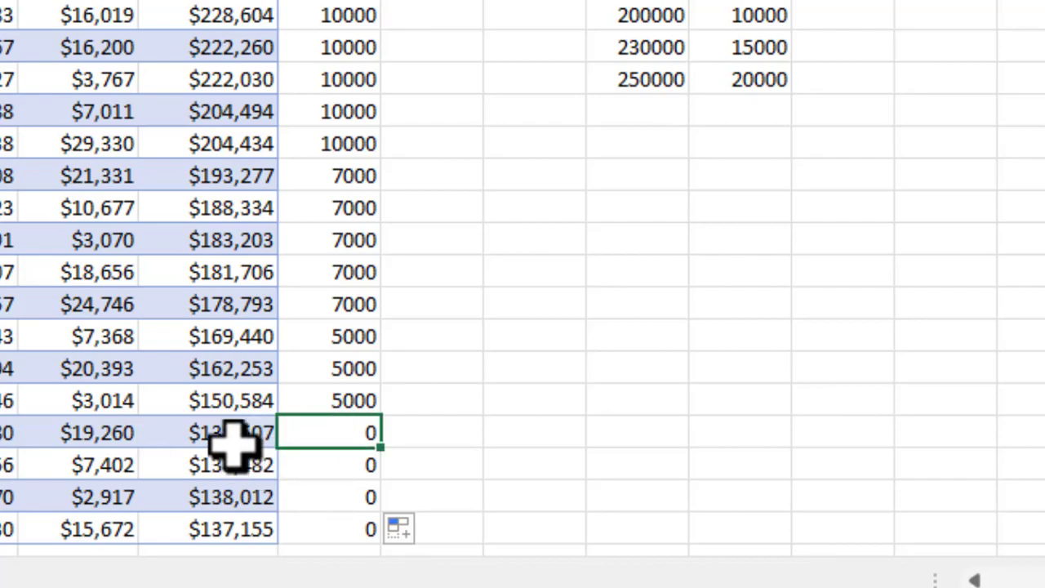
Test the bonus lookup by setting the total in N19 to 300000, and undo that change
left_click(221, 470)
type("300000")
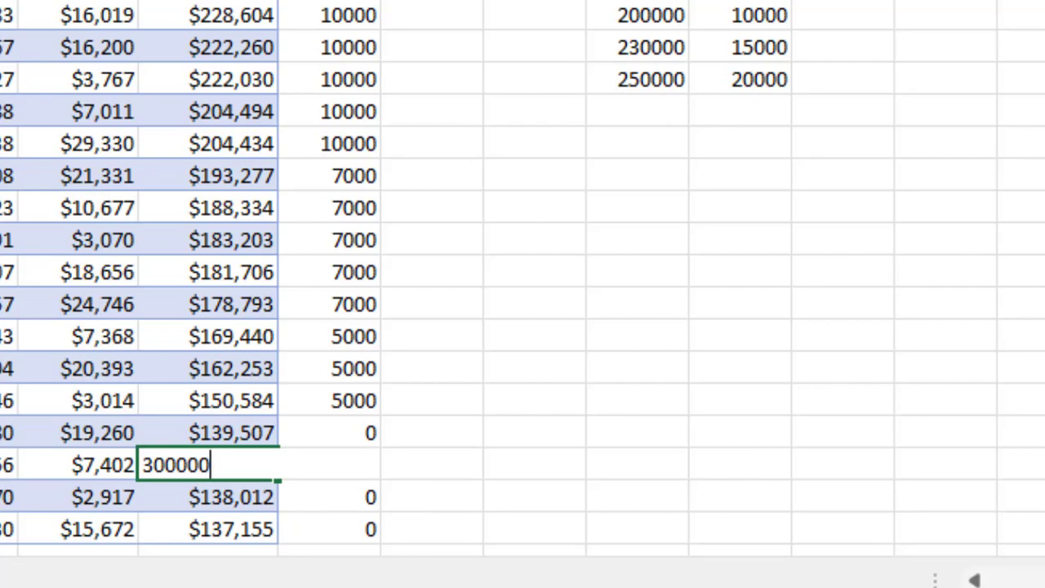
key("Return")
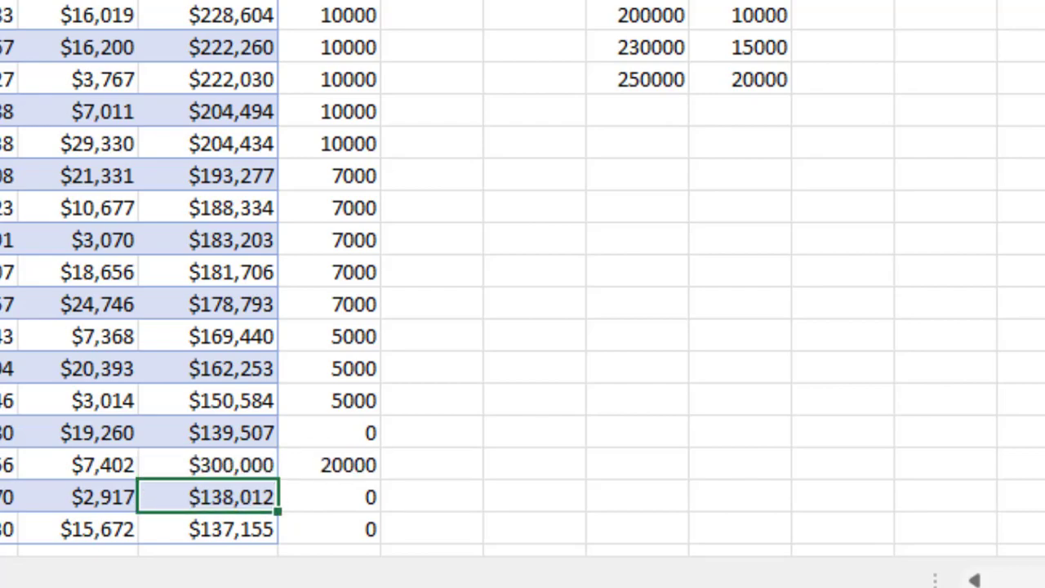
left_click(335, 464)
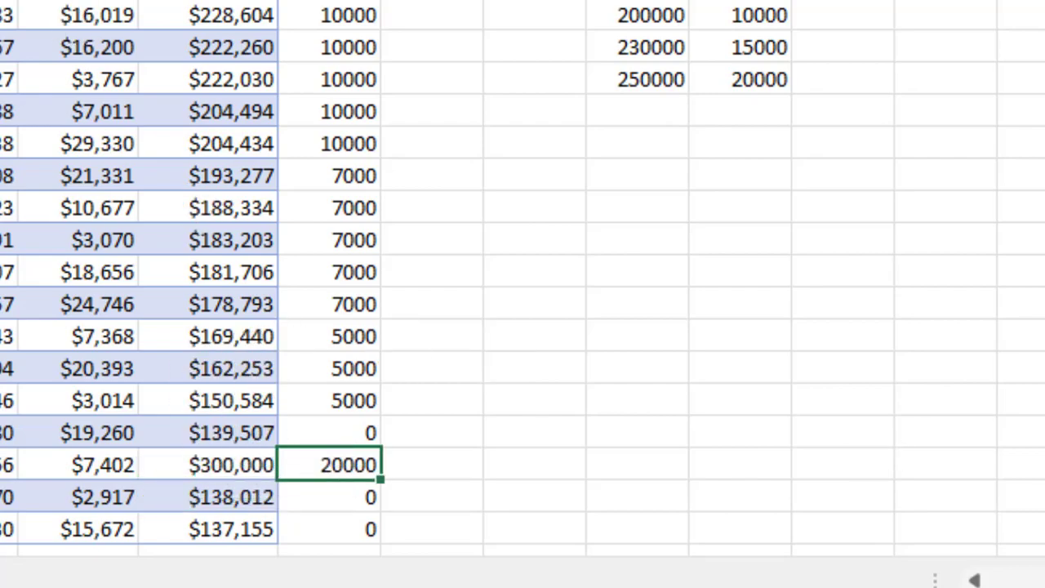
key("ctrl+z")
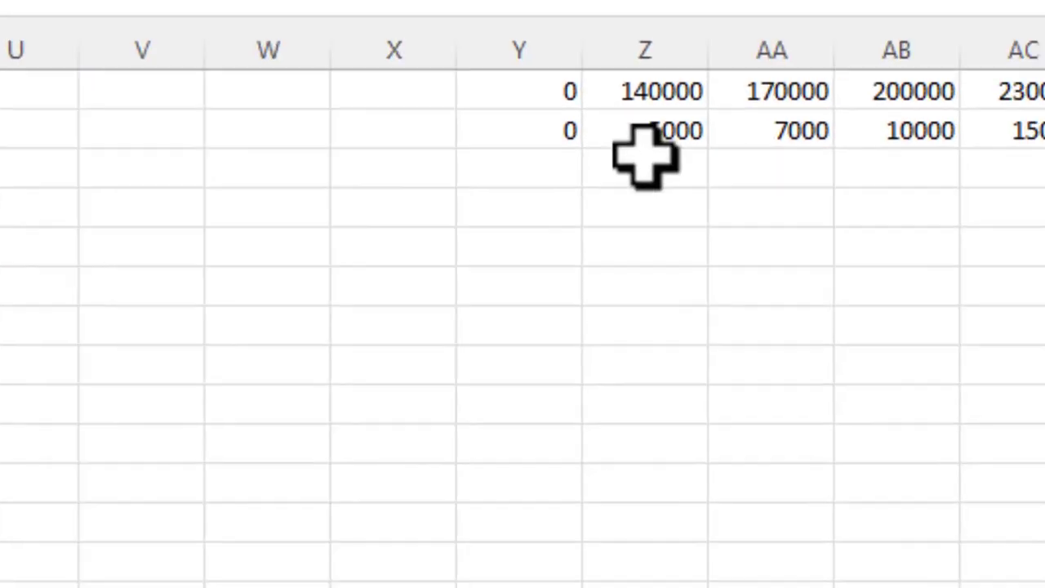
Review the horizontal bonus chart in Y1:AD2 and enter =HLOOKUP(N2,Y1:AD2,2) in cell O2
left_click_drag(222, 112, 948, 121)
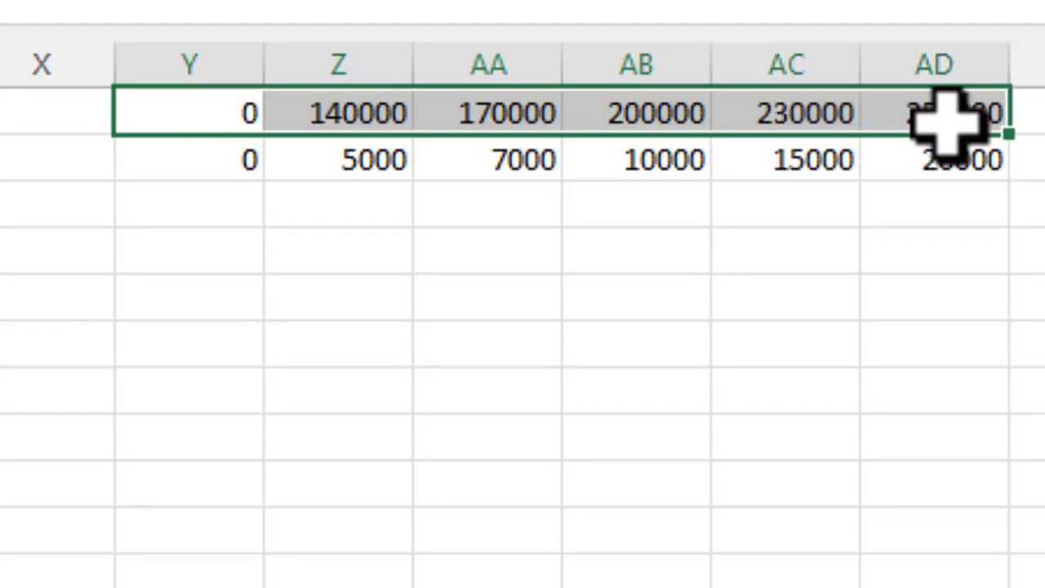
left_click_drag(210, 162, 948, 159)
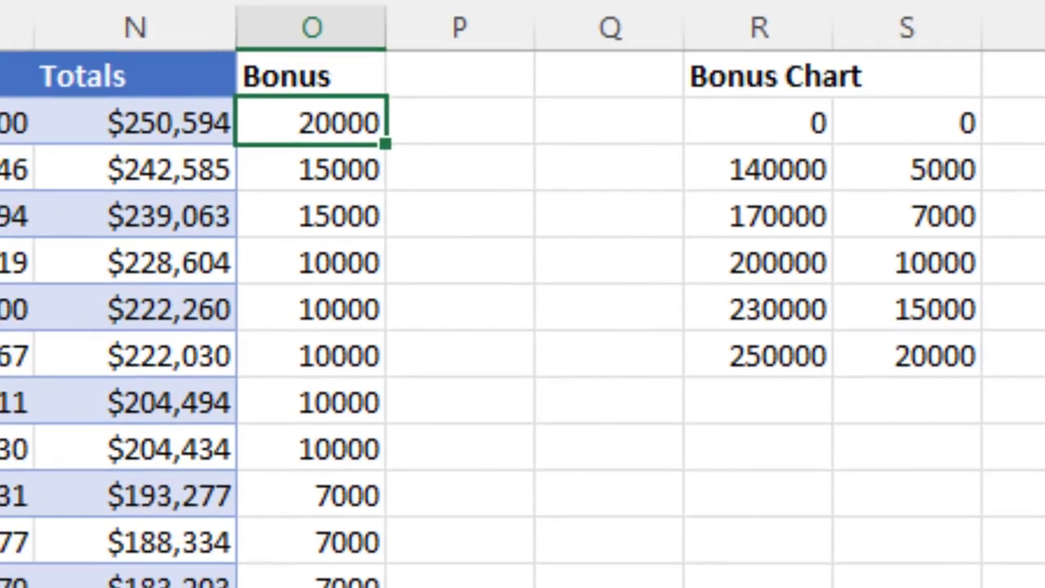
type("=")
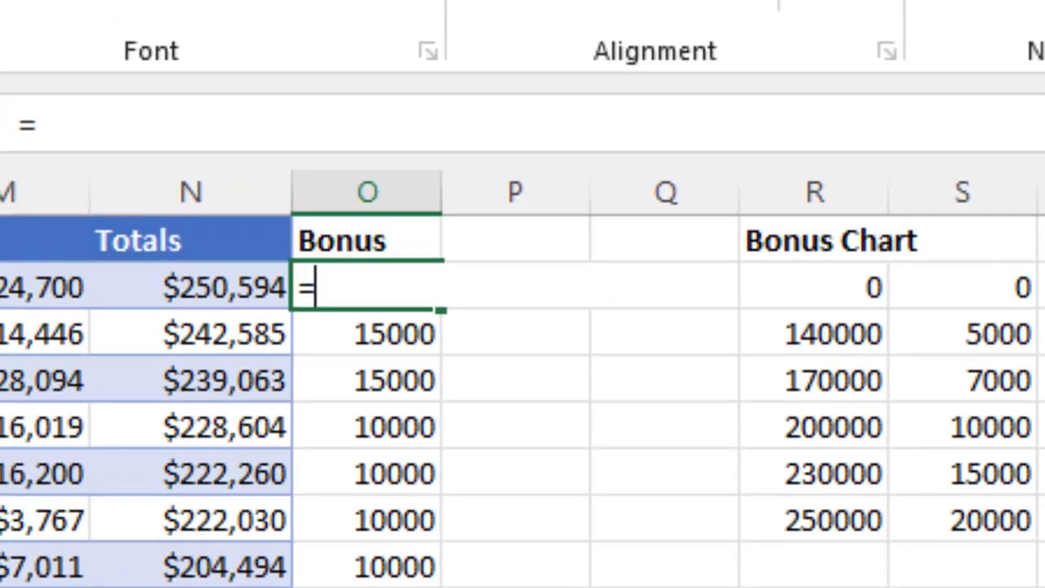
type("hlo")
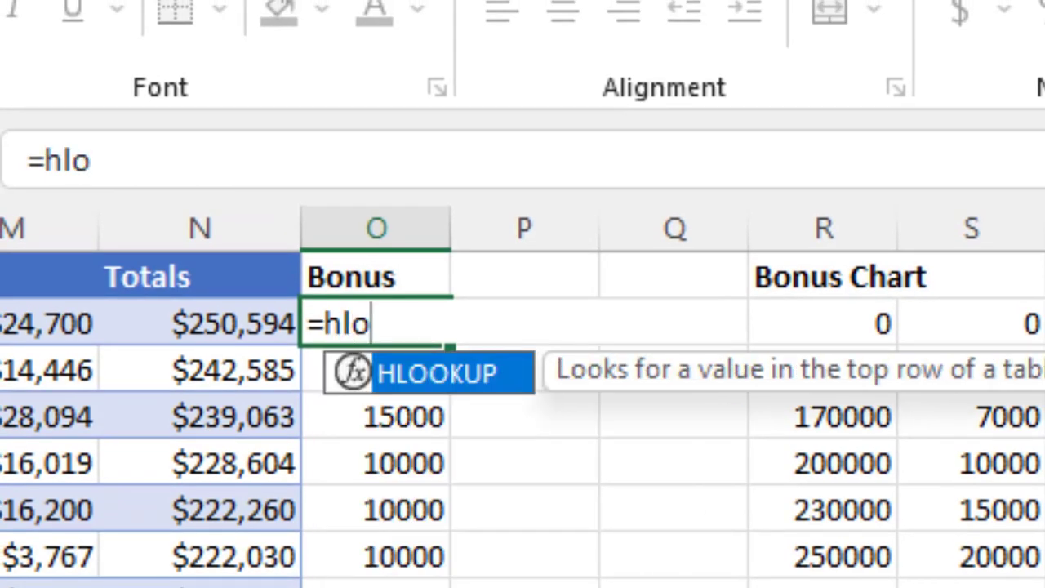
key("Tab")
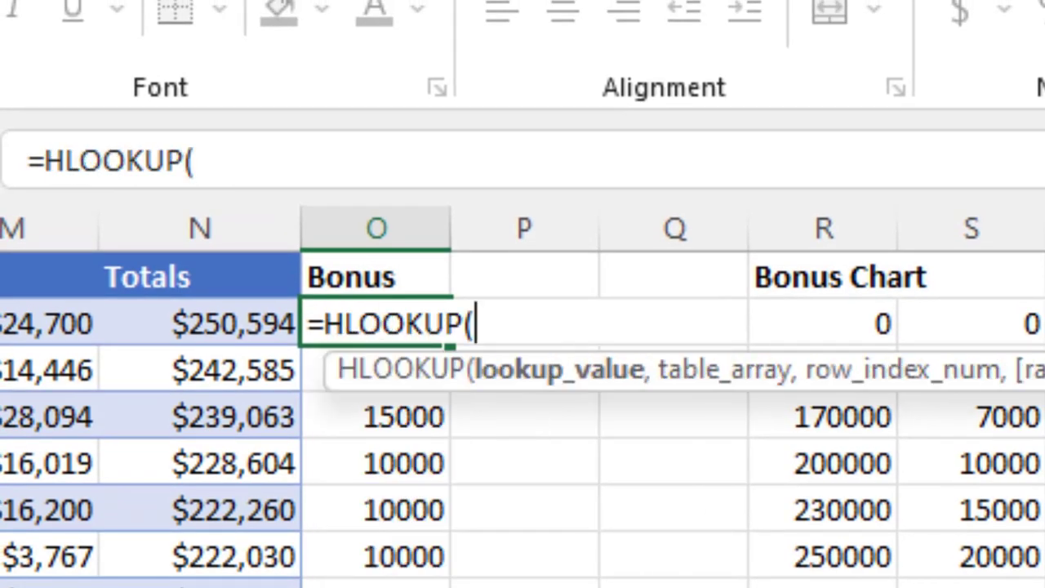
left_click(237, 324)
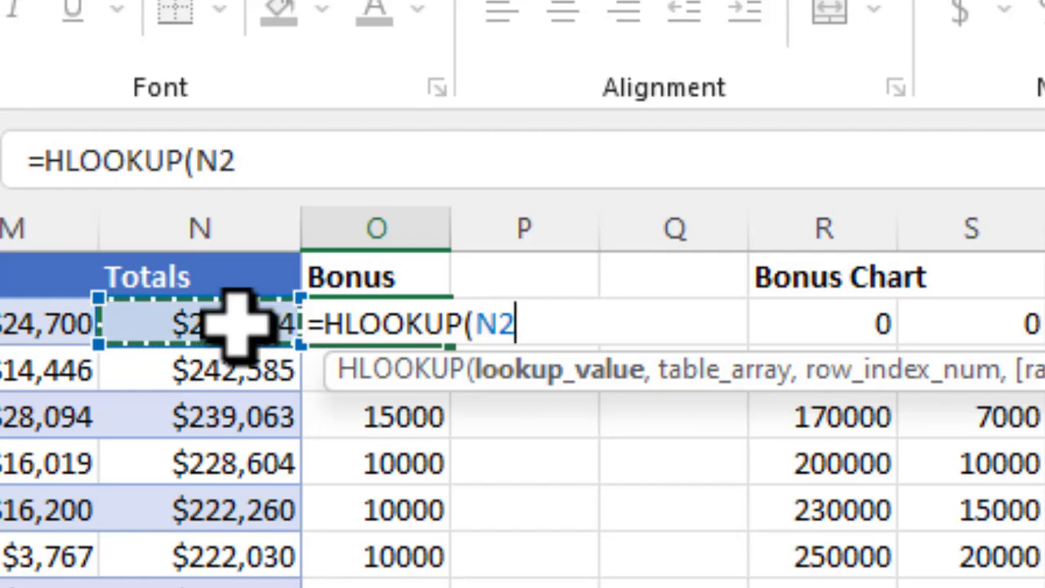
type(",")
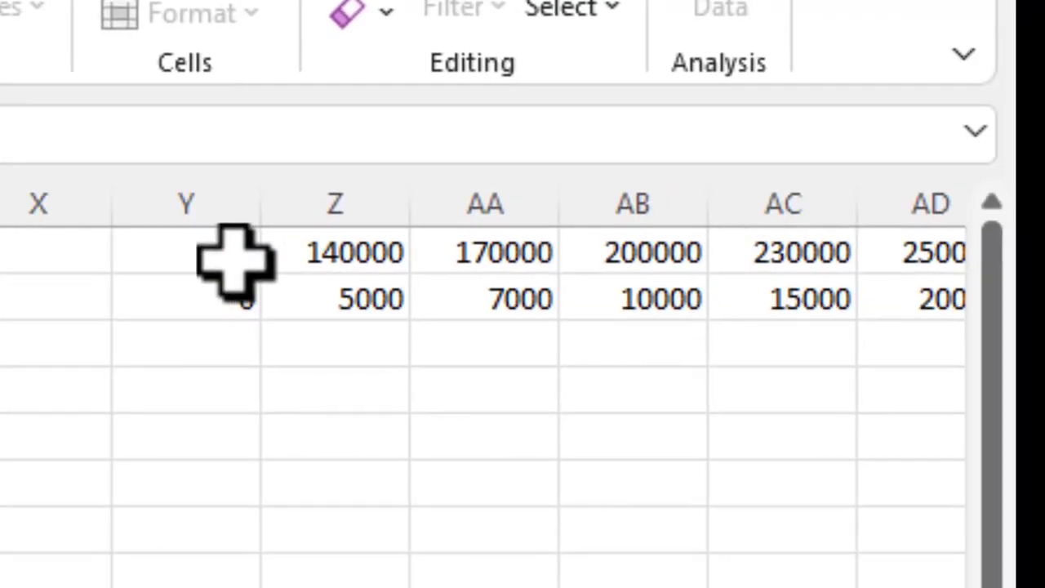
left_click(180, 245)
left_click_drag(180, 245, 582, 306)
left_click_drag(581, 304, 583, 303)
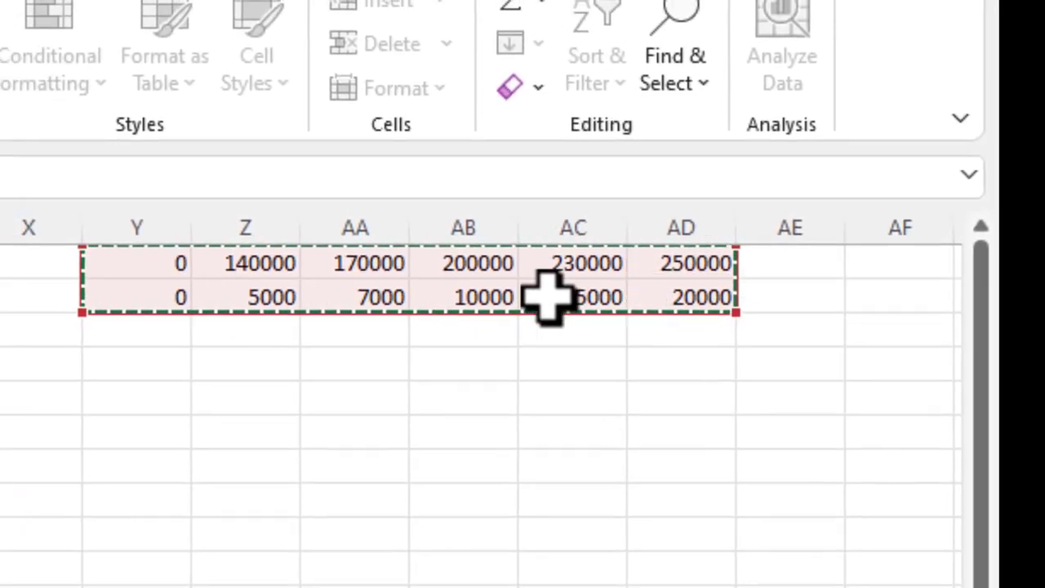
type(",")
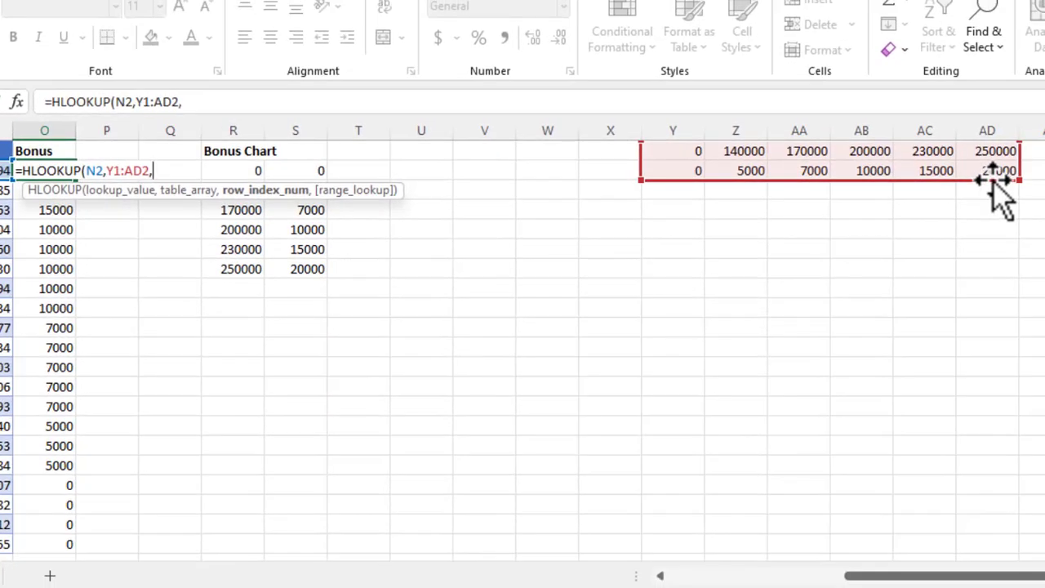
type("2)")
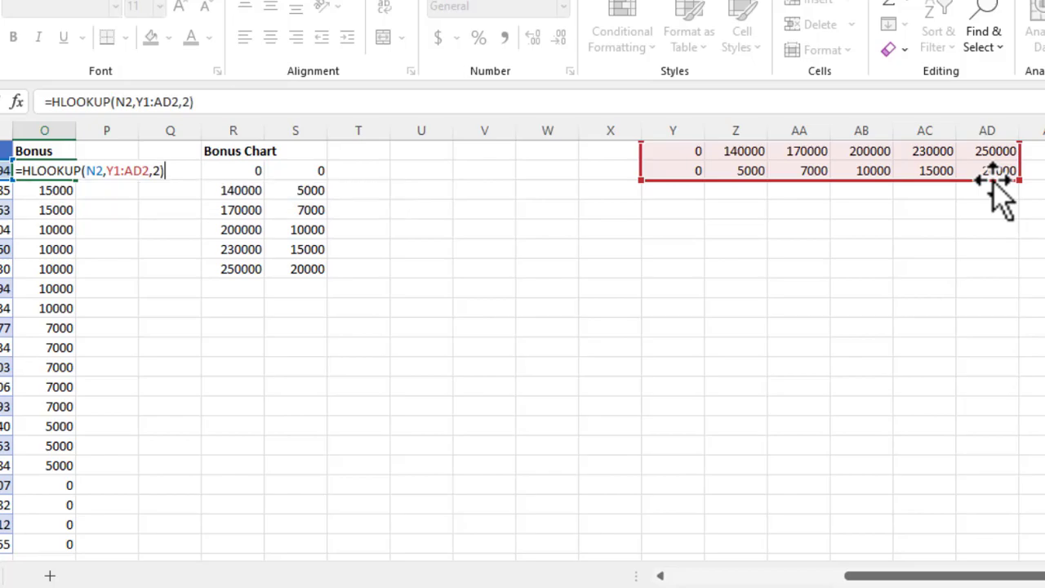
key("Return")
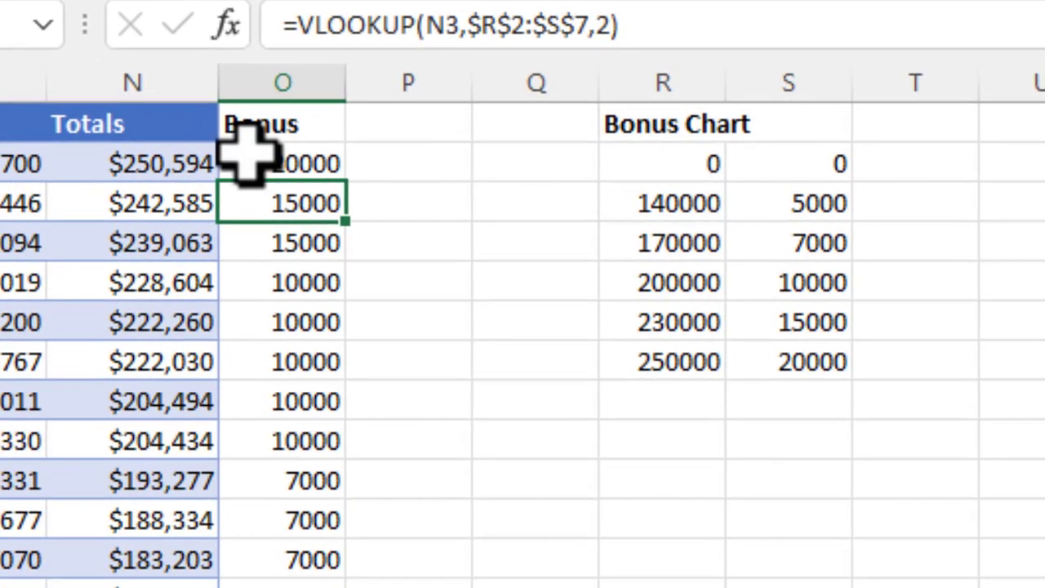
Make the table range in the HLOOKUP formula of cell O2 absolute, as $Y$1:$AD$2
left_click(276, 165)
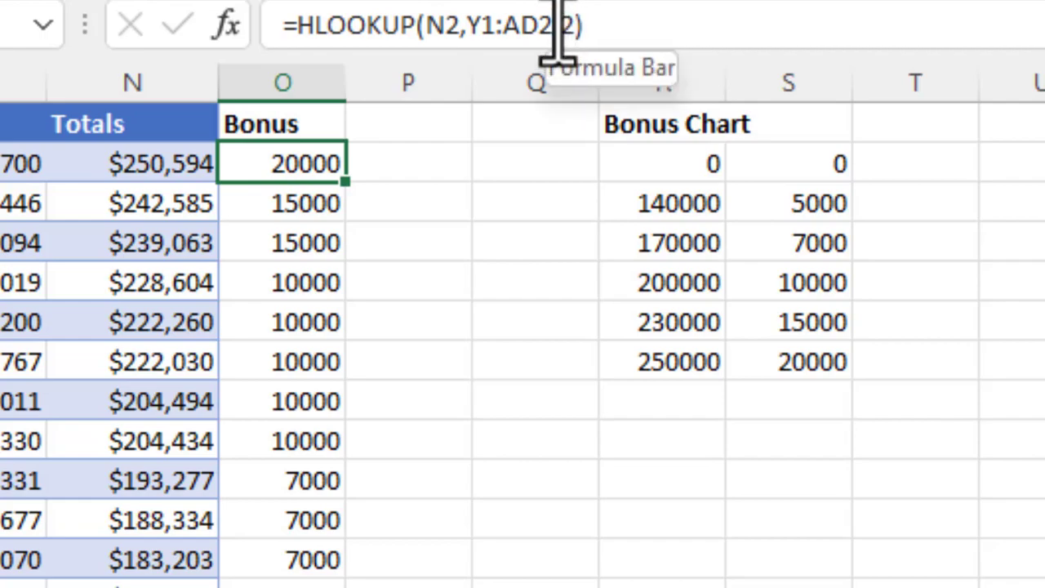
left_click_drag(558, 36, 482, 37)
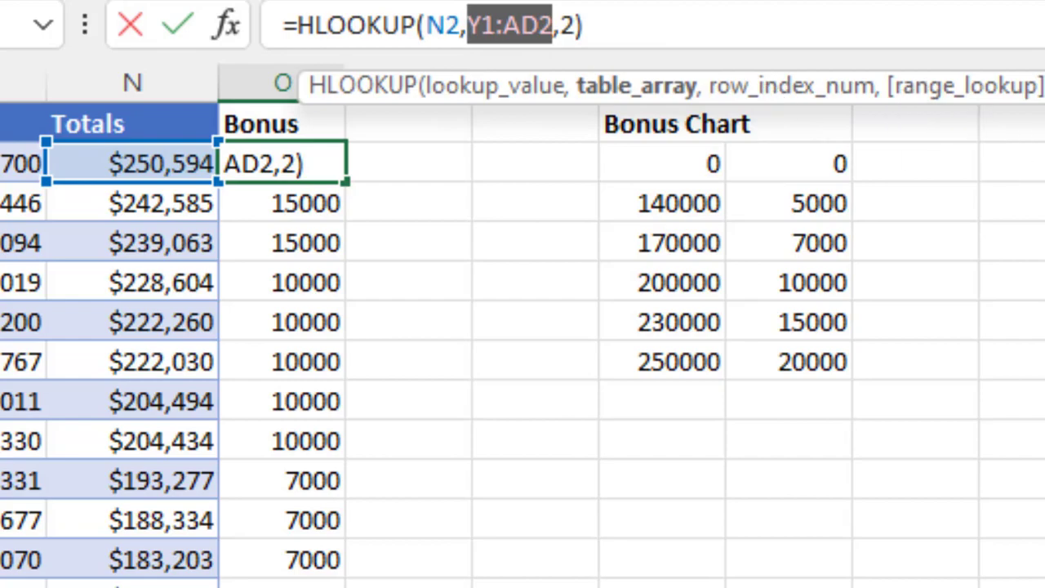
key("F4")
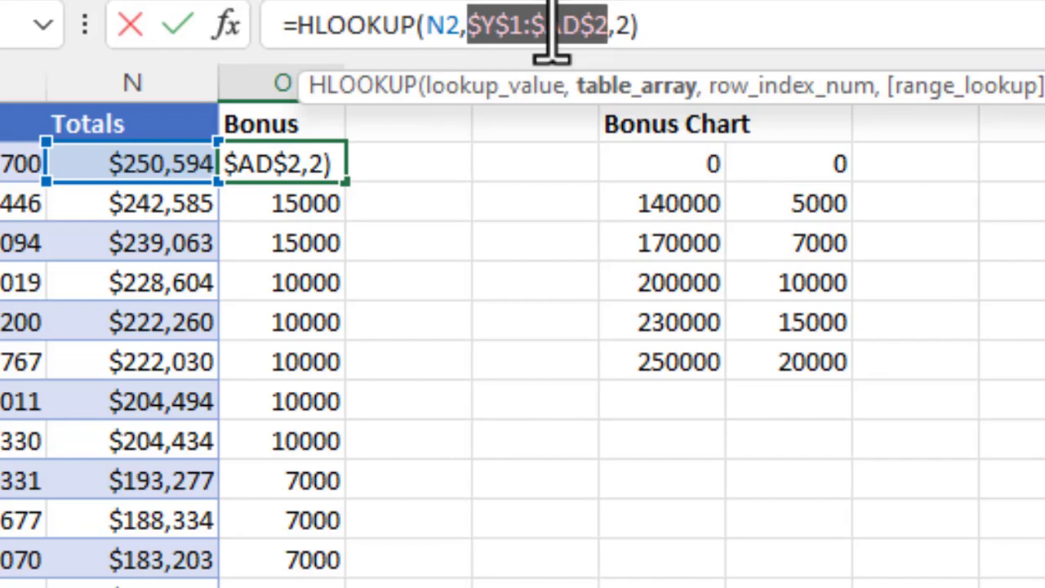
key("Return")
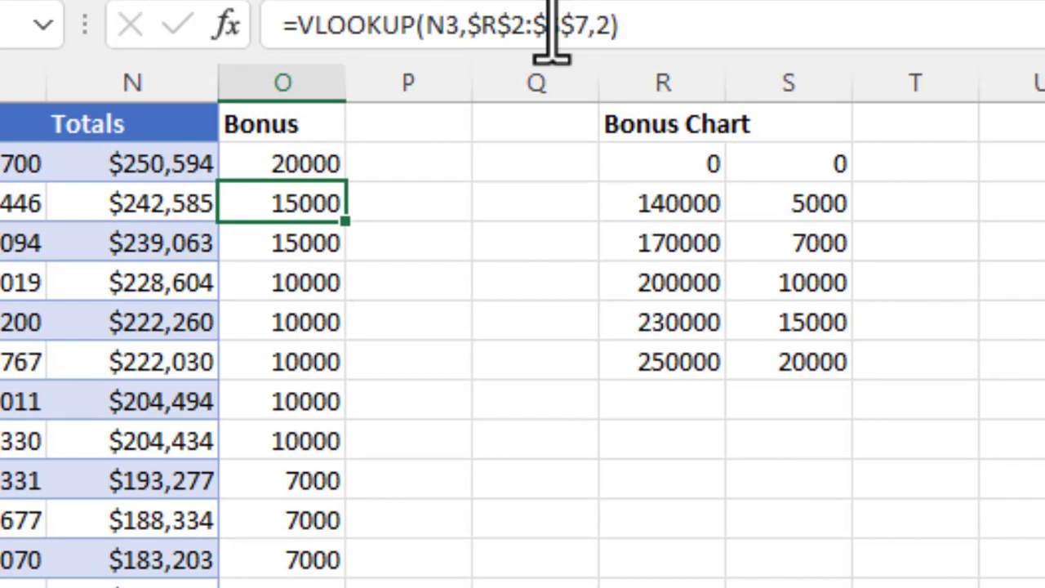
Fill the O2 HLOOKUP formula down the whole Bonus column and check the copied formulas in O17 and O8
left_click(321, 163)
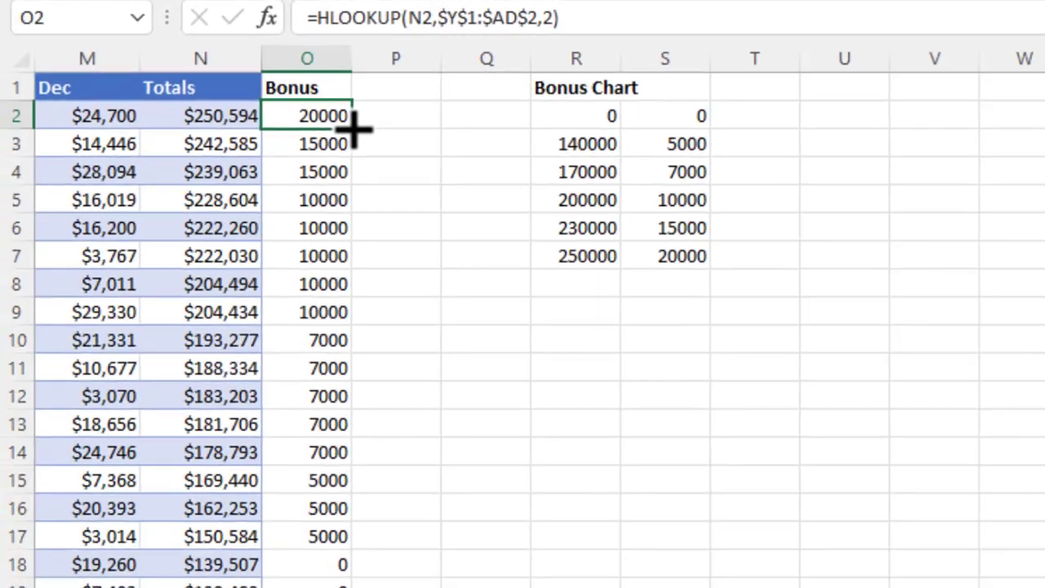
double_click(348, 181)
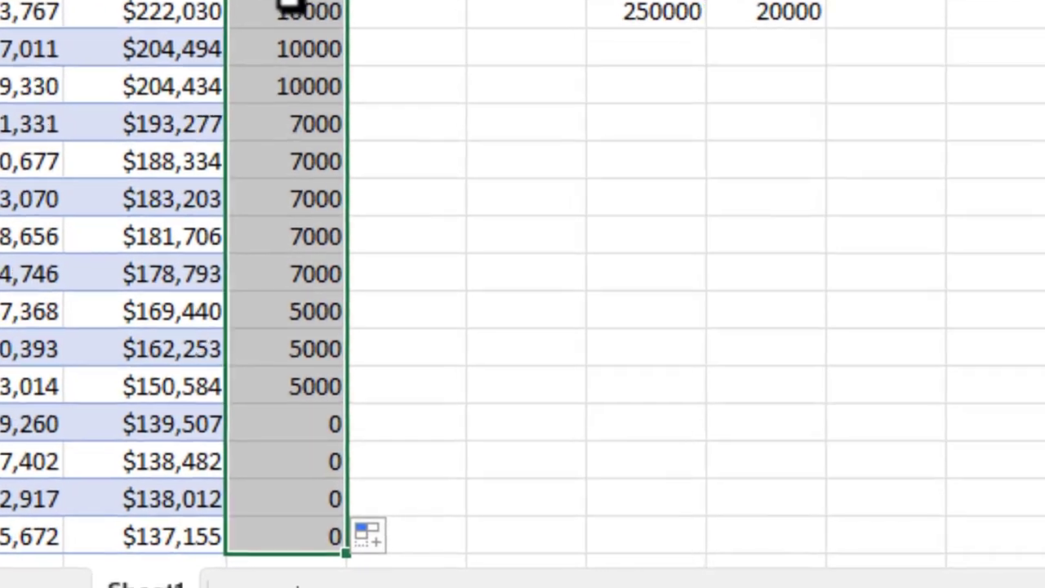
left_click(323, 304)
left_click(323, 462)
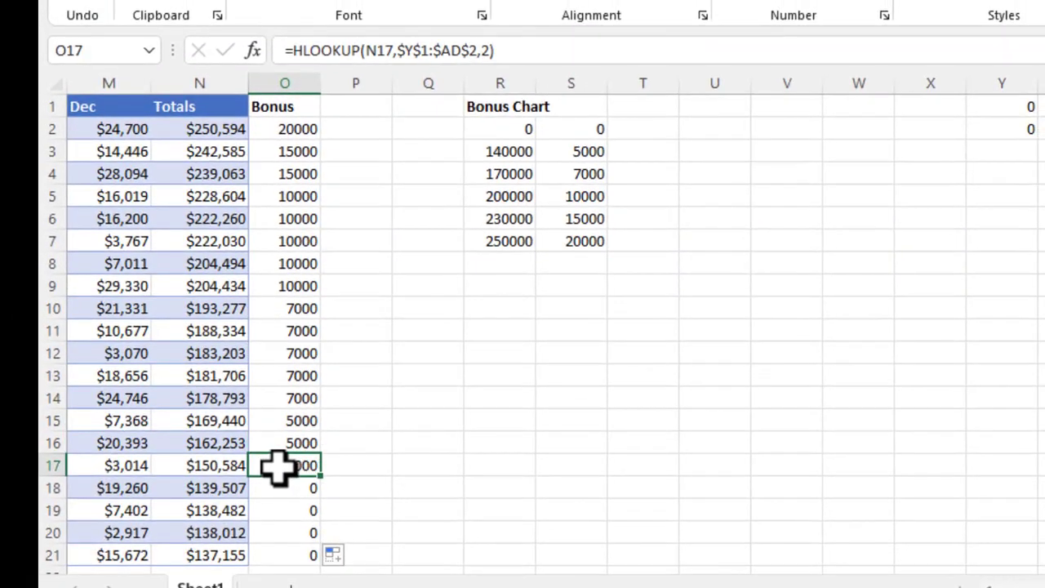
left_click(306, 263)
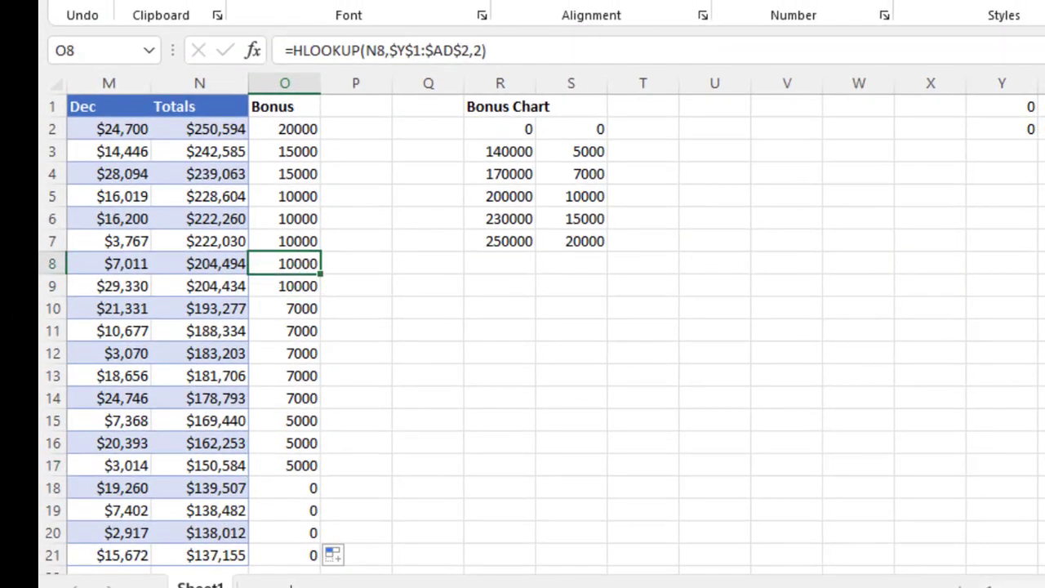